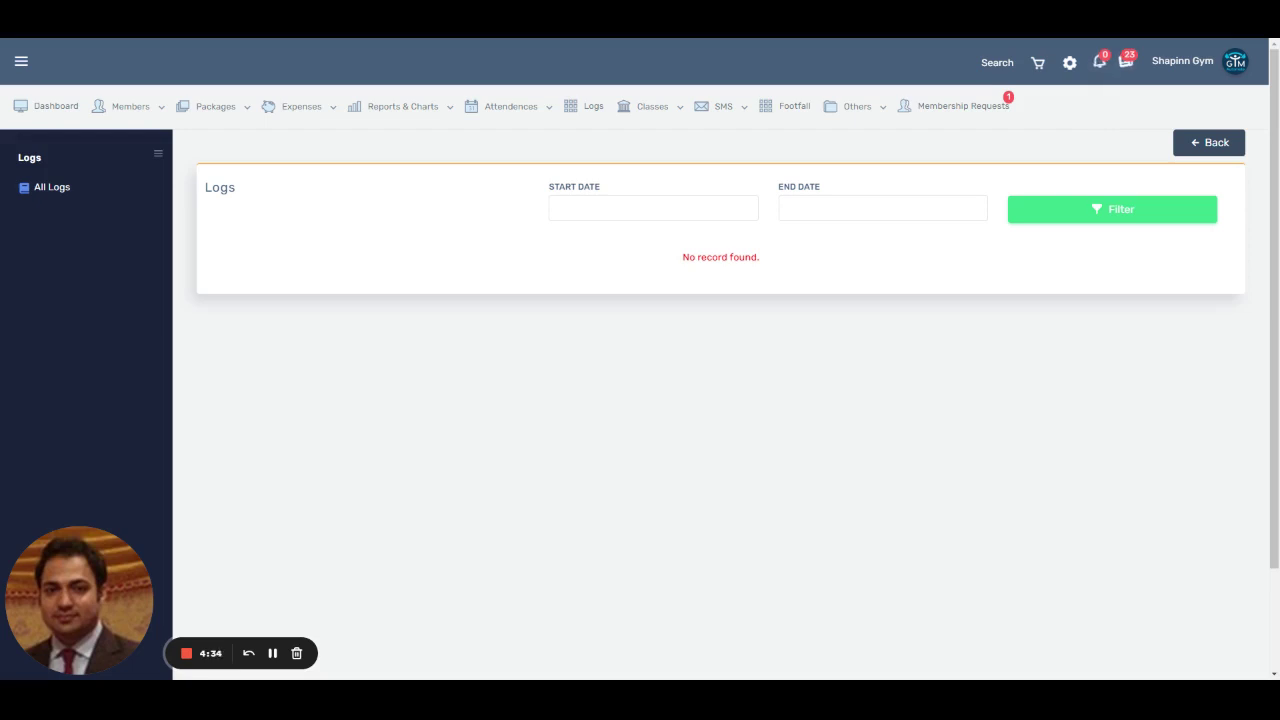
# Step: Filter the gym Logs from 05/31/2023 to 06/01/2023 and scroll through the 14 records
pyautogui.click(690, 209)
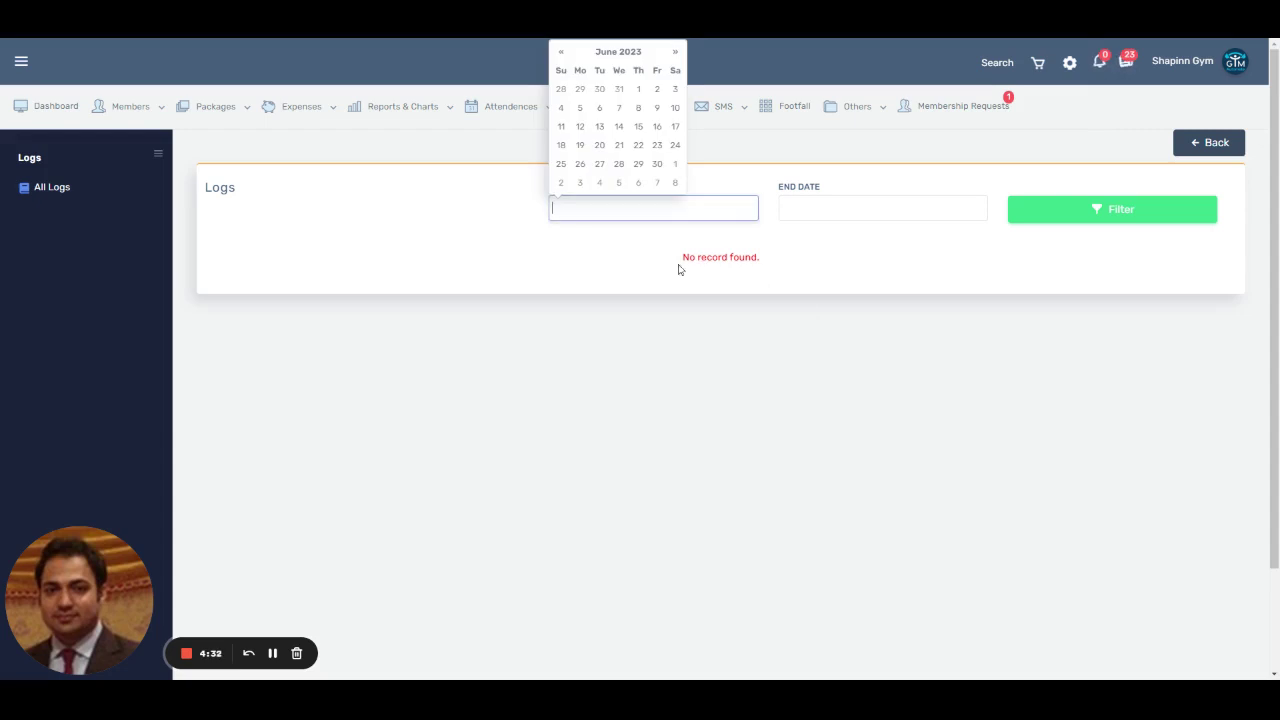
pyautogui.click(619, 88)
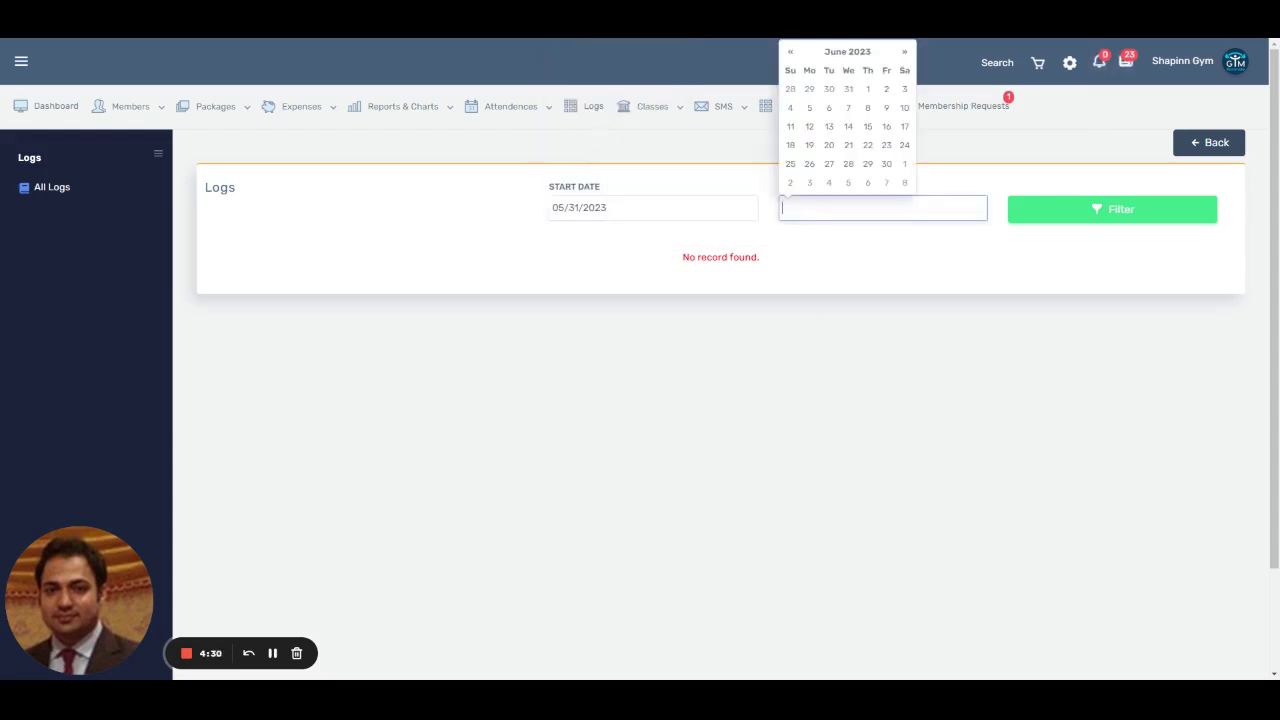
pyautogui.click(840, 208)
pyautogui.click(867, 88)
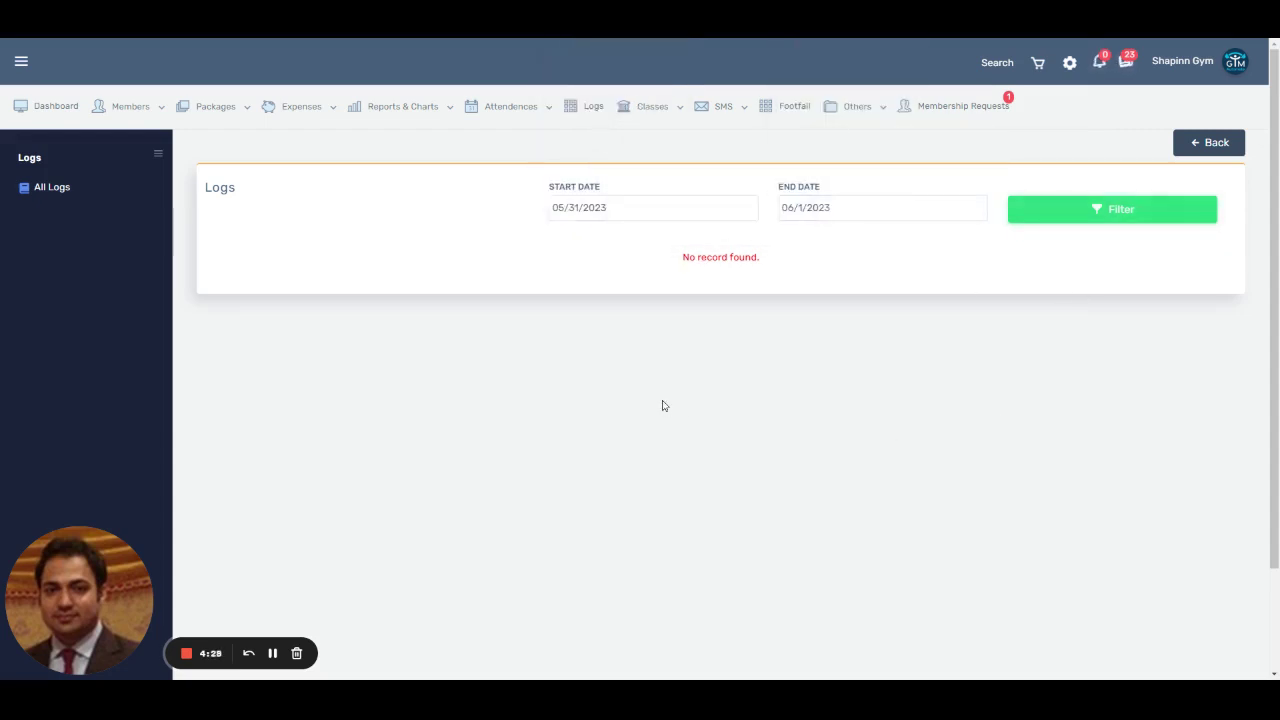
pyautogui.scroll(-2, 689, 428)
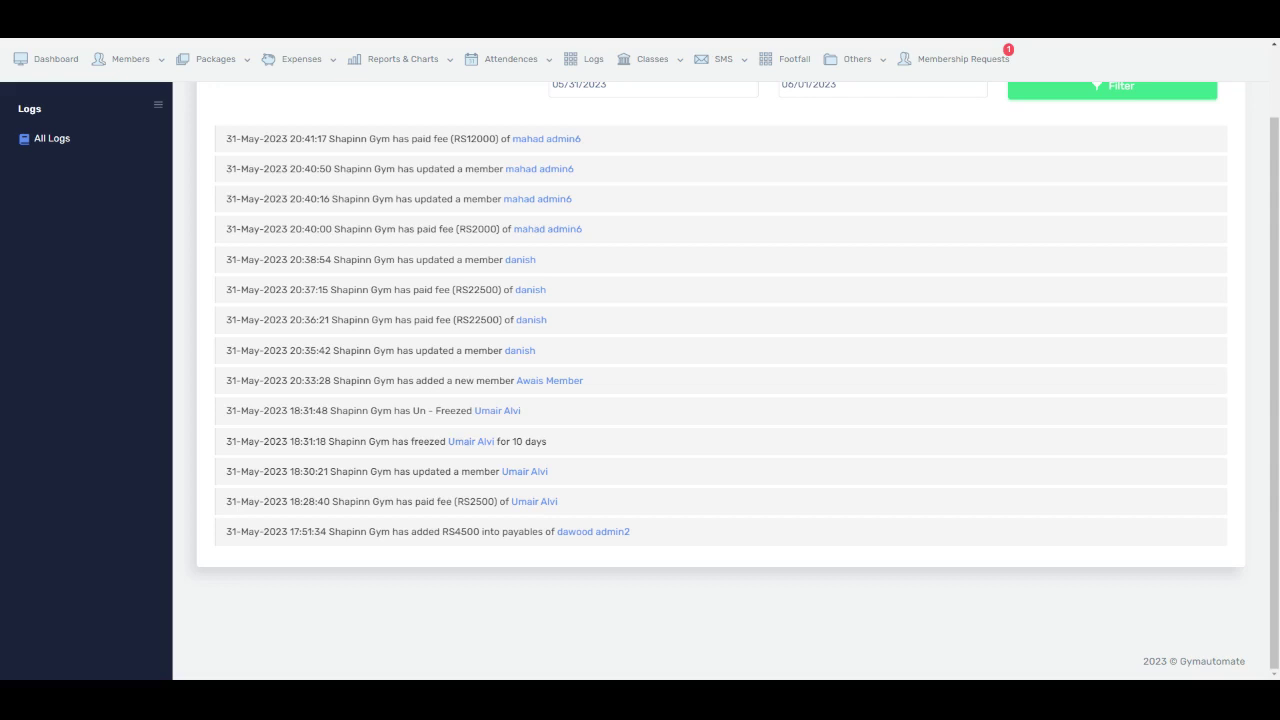
pyautogui.scroll(3, 594, 528)
pyautogui.moveTo(137, 148)
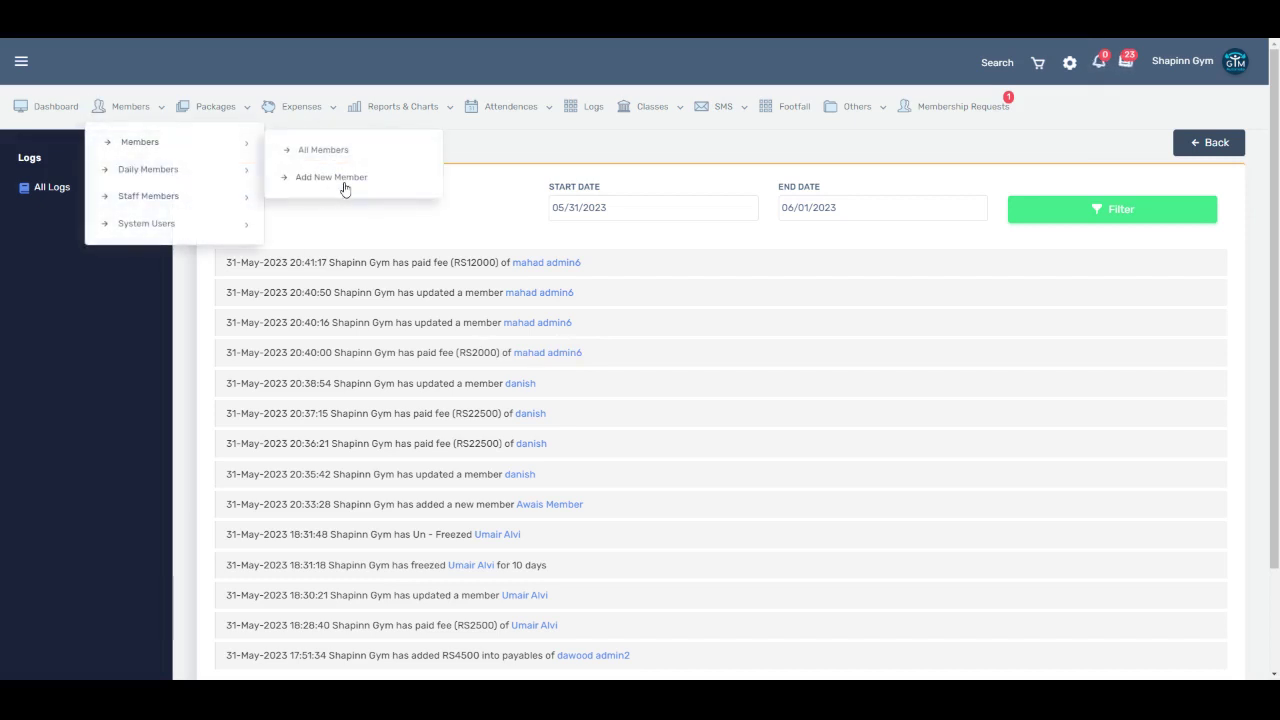
# Step: Open the profile of the member with fees date 02-NOV-26 from All Members and view their Logs
pyautogui.click(344, 185)
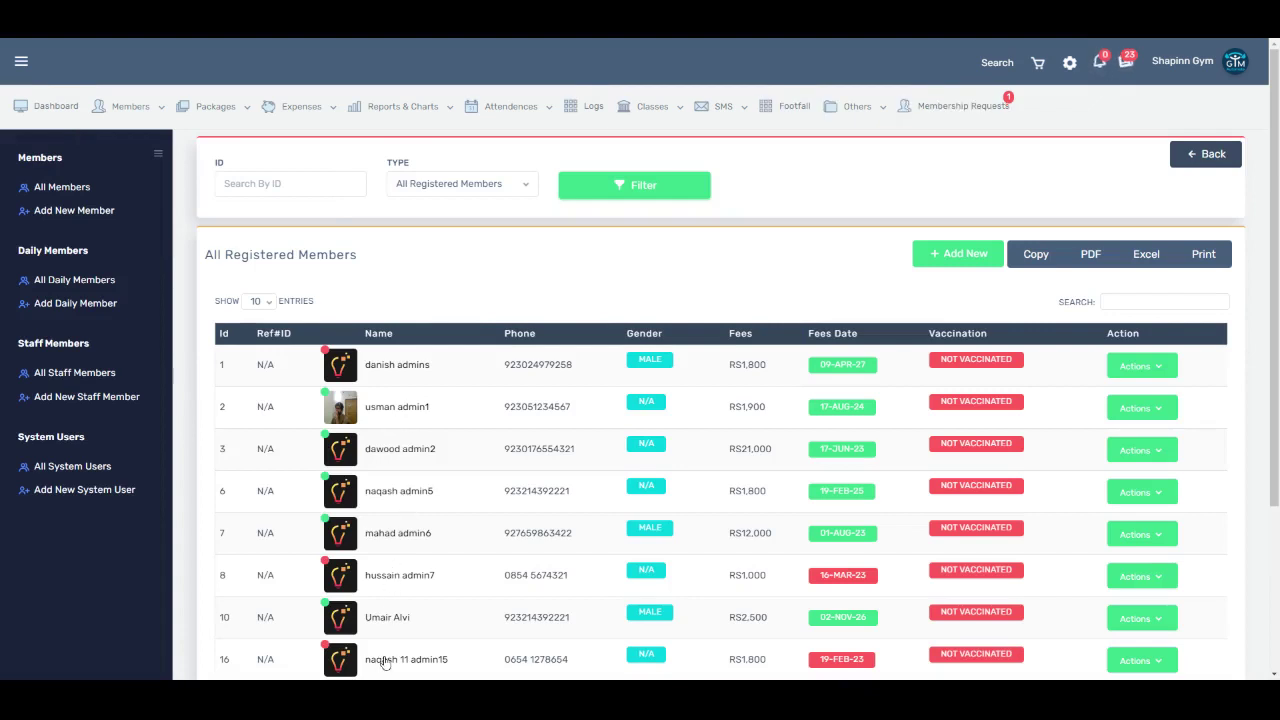
pyautogui.click(398, 617)
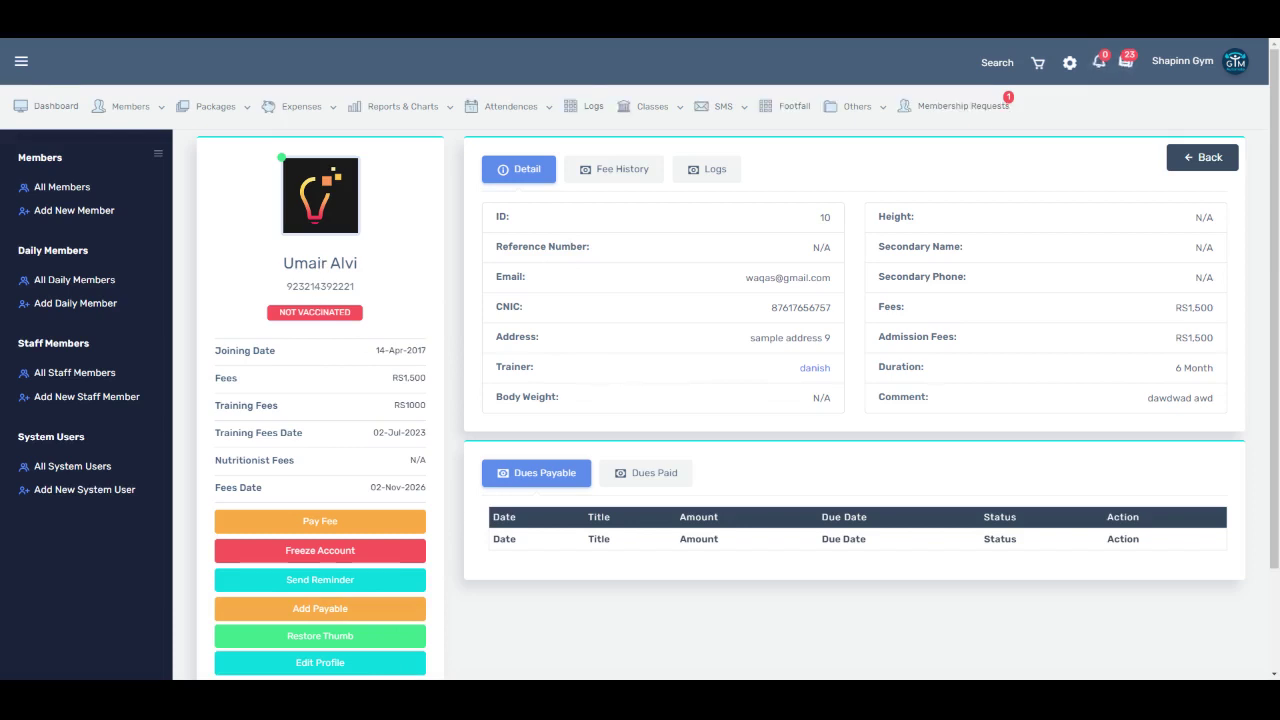
pyautogui.click(709, 169)
pyautogui.click(603, 231)
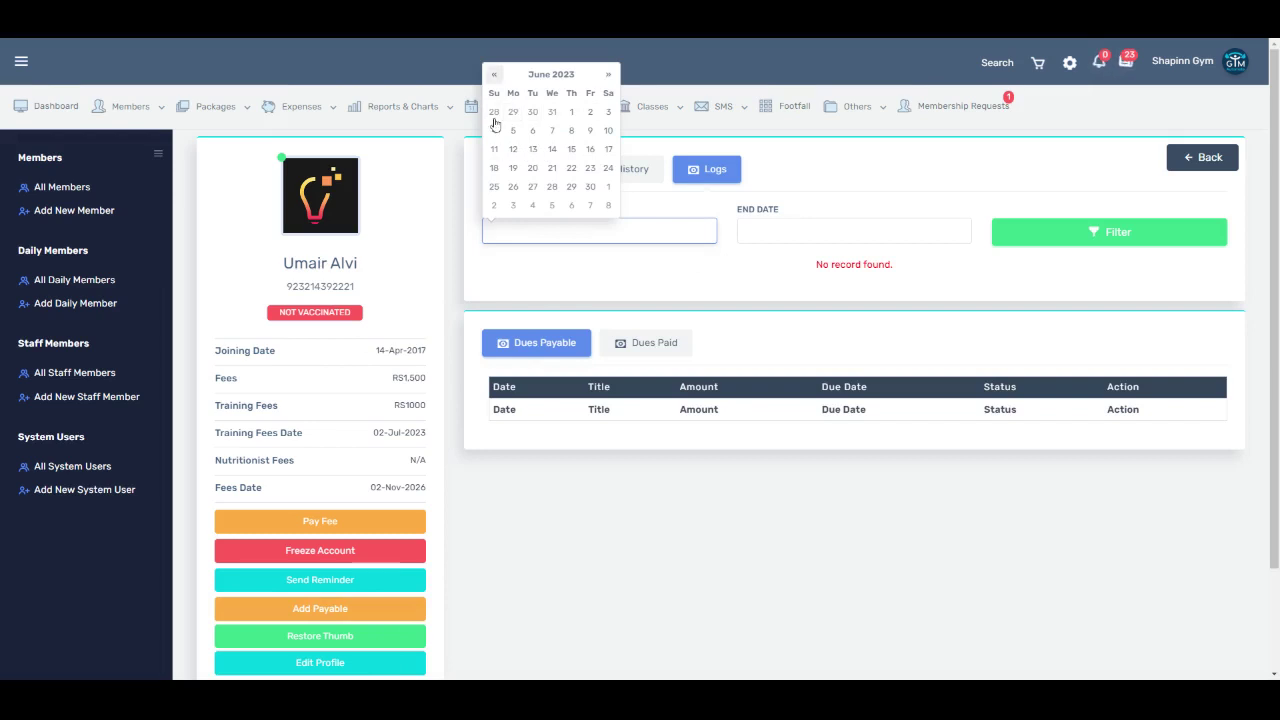
# Step: Filter the member's logs from 01/01/2023 to 05/31/2023 and scroll through the entries
pyautogui.click(494, 74)
pyautogui.click(494, 74)
pyautogui.write('01/1/2023')
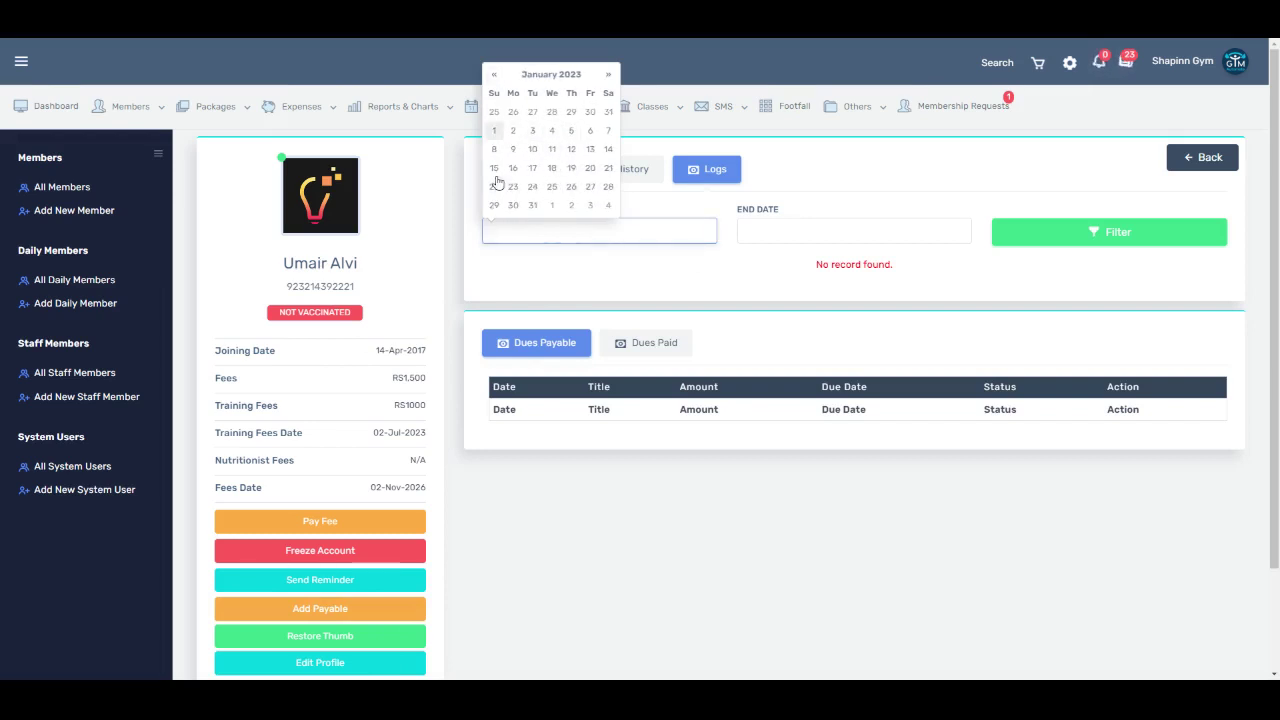
pyautogui.click(527, 208)
pyautogui.click(811, 230)
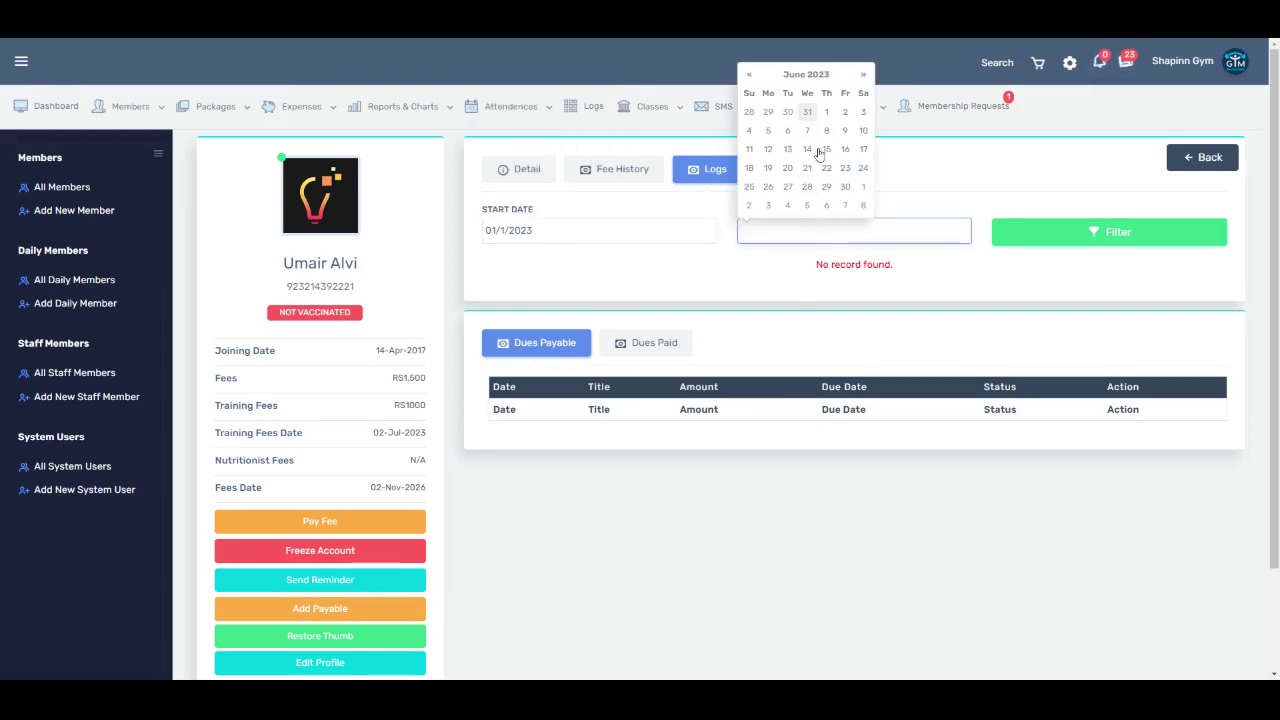
pyautogui.click(807, 111)
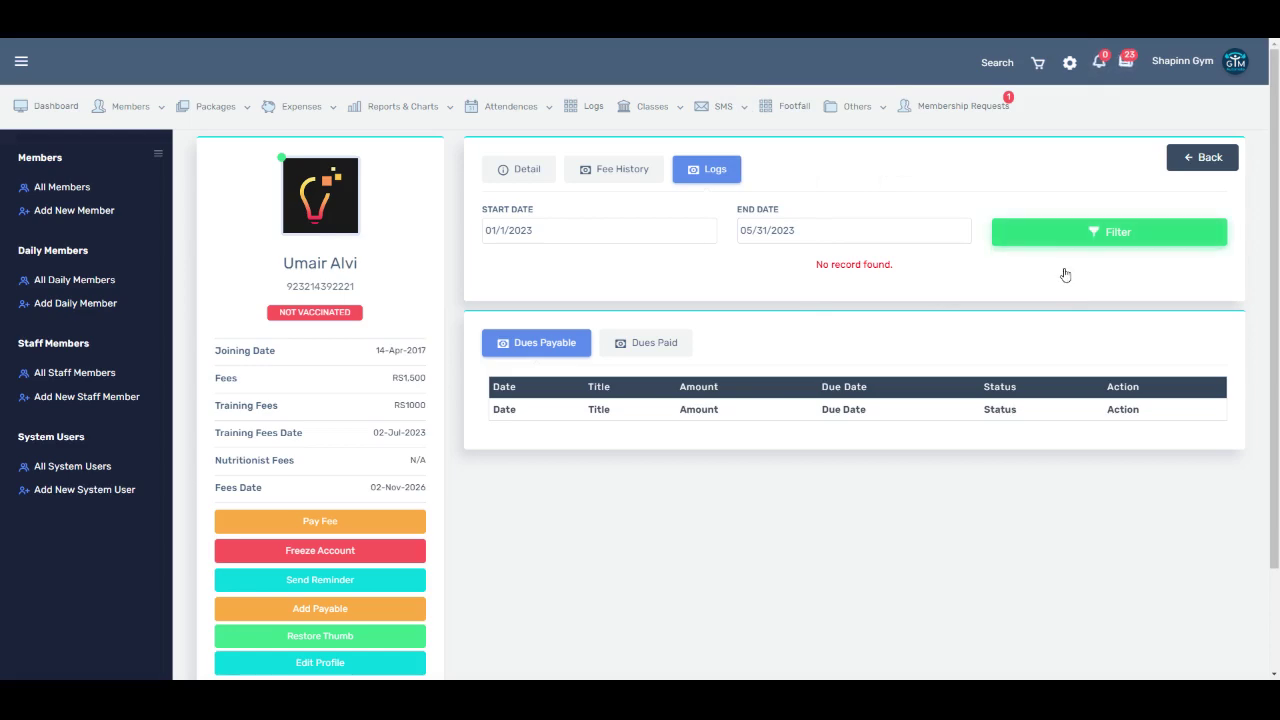
pyautogui.click(1064, 273)
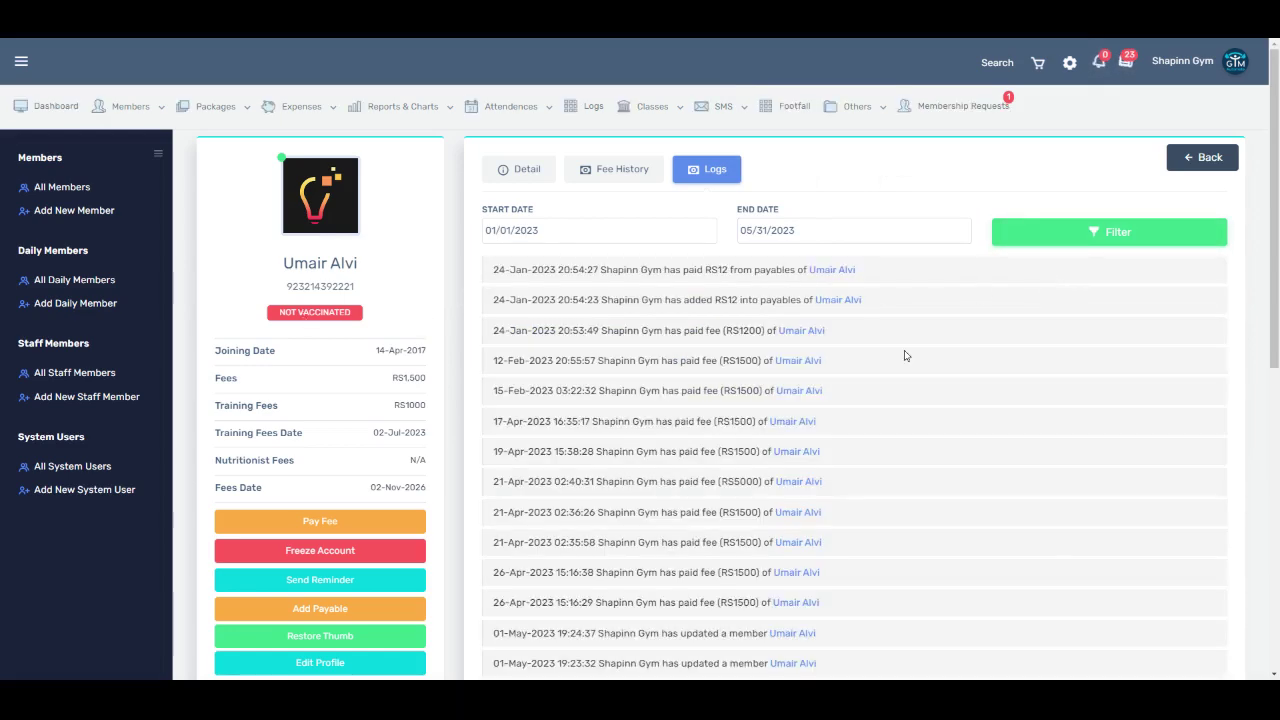
pyautogui.scroll(-10, 858, 355)
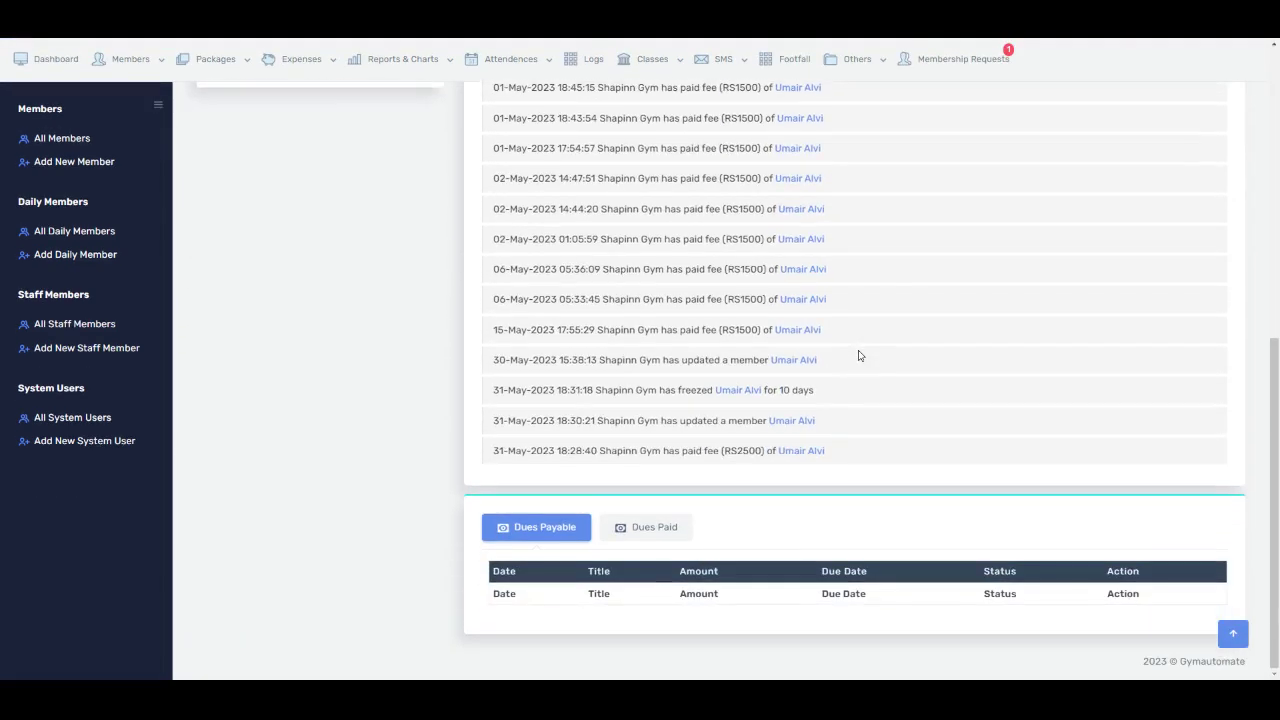
pyautogui.scroll(10, 858, 355)
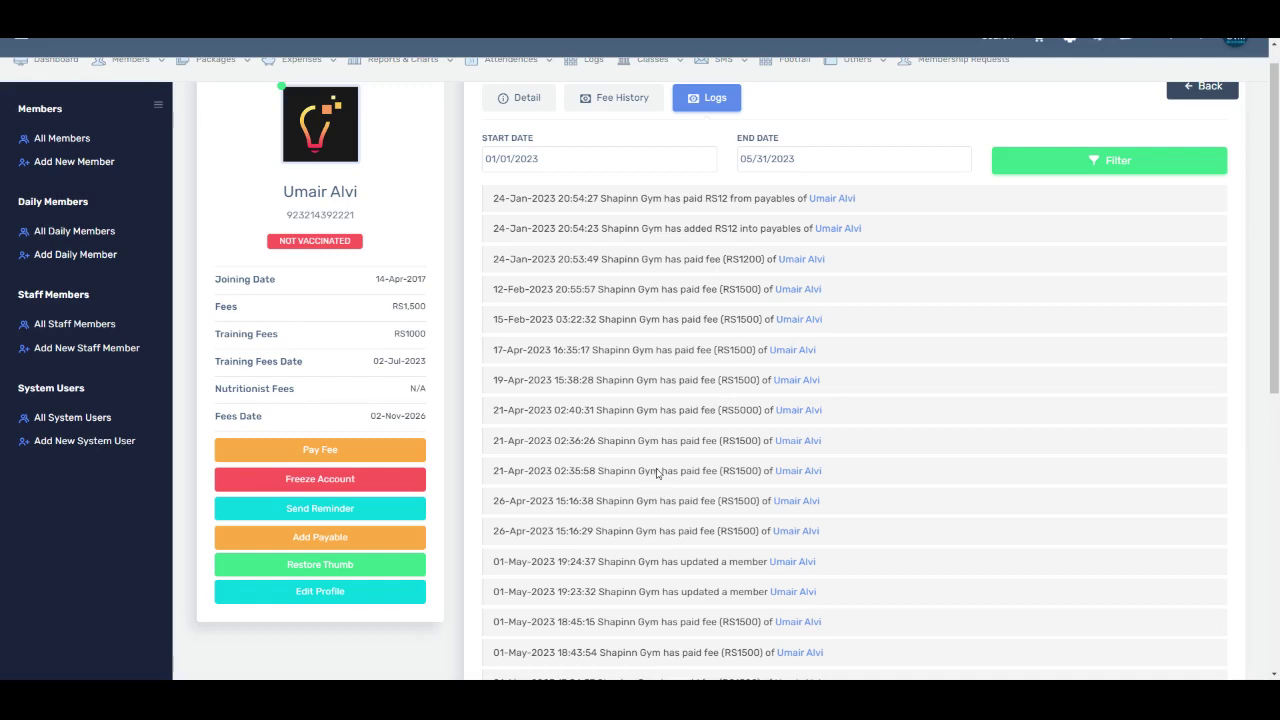
pyautogui.scroll(-1, 658, 474)
pyautogui.scroll(2, 660, 460)
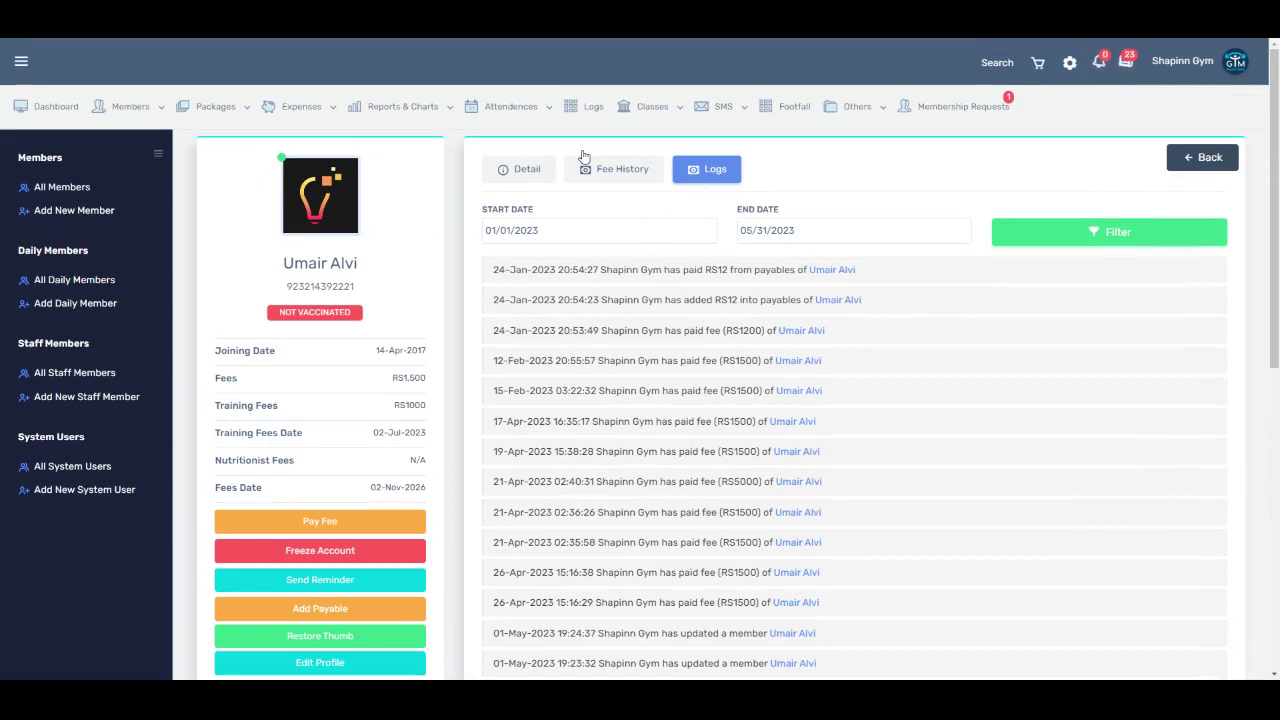
# Step: Go from the gym Logs to All Classes and start a new class with Test Class Category preset
pyautogui.click(593, 106)
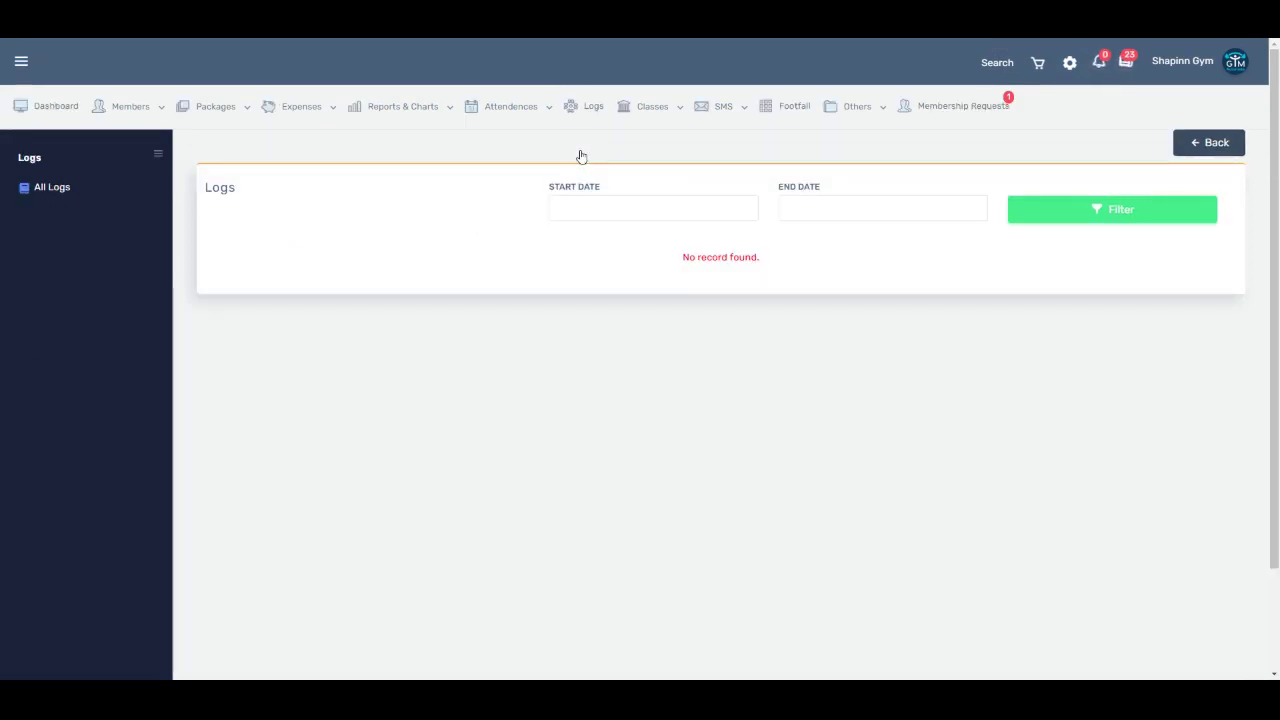
pyautogui.moveTo(651, 108)
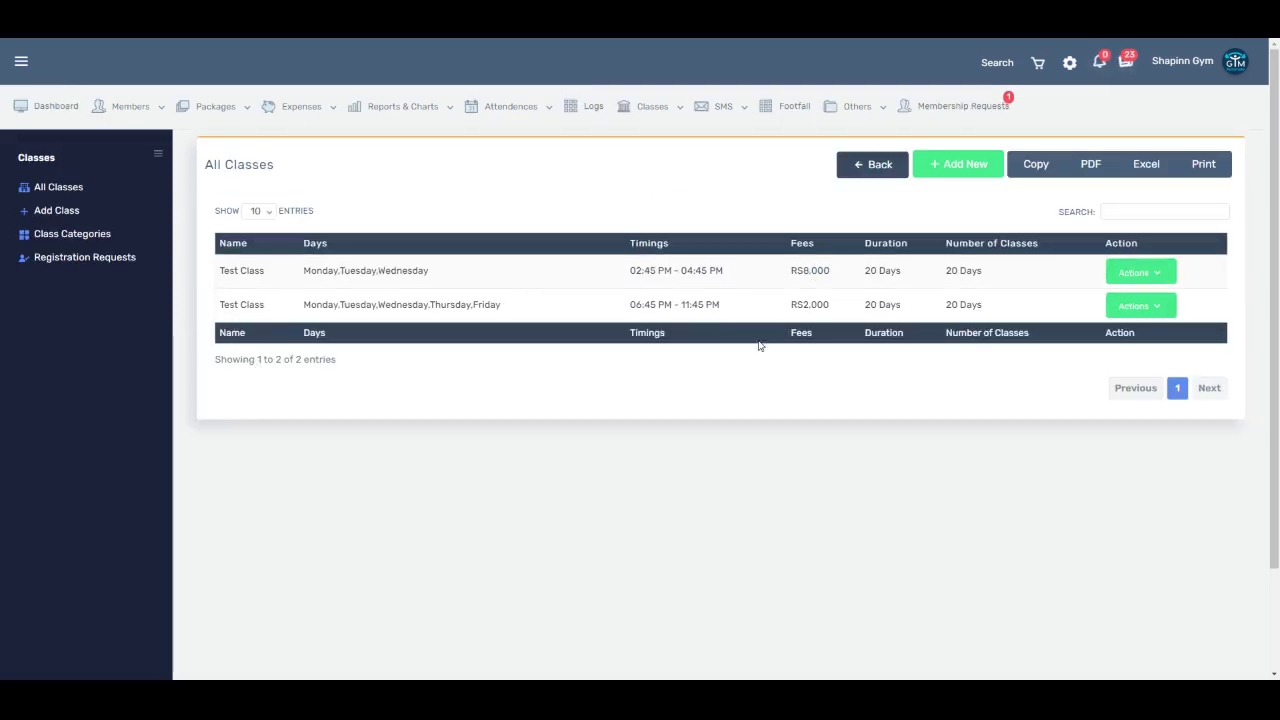
pyautogui.click(962, 200)
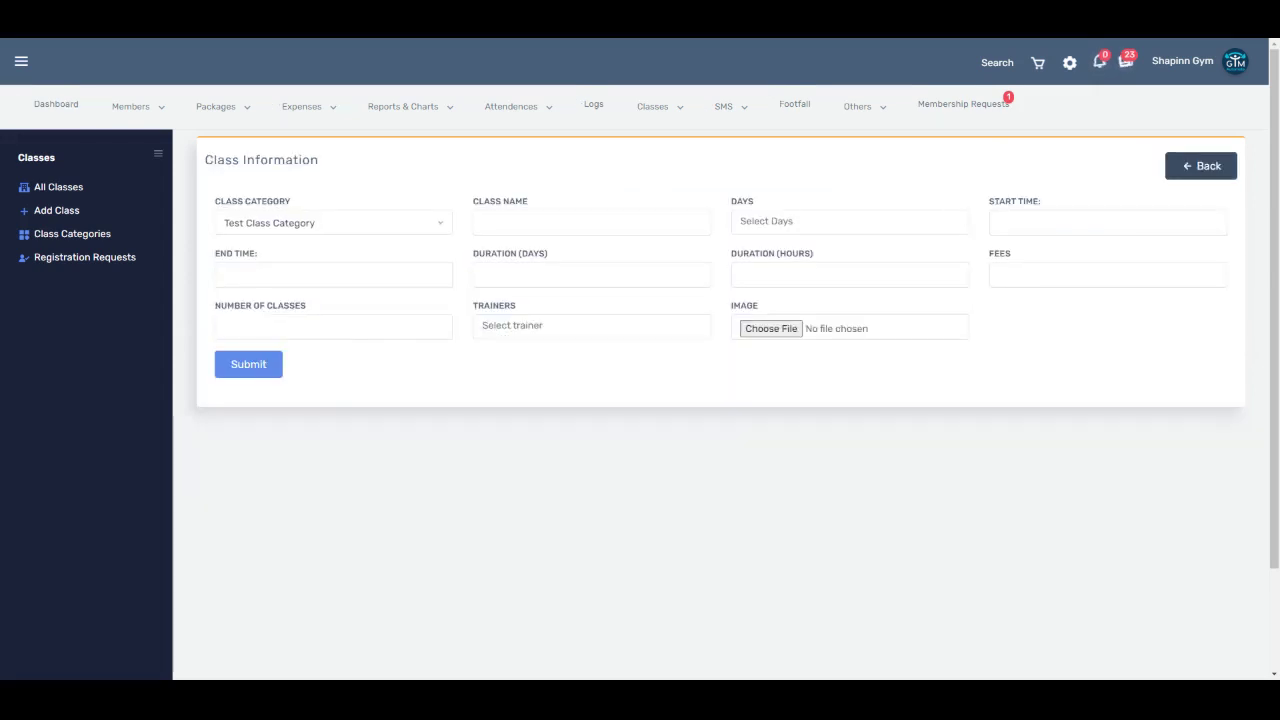
# Step: Set the class category to Yoga Classes and enter a placeholder class name 'dwada'
pyautogui.click(296, 224)
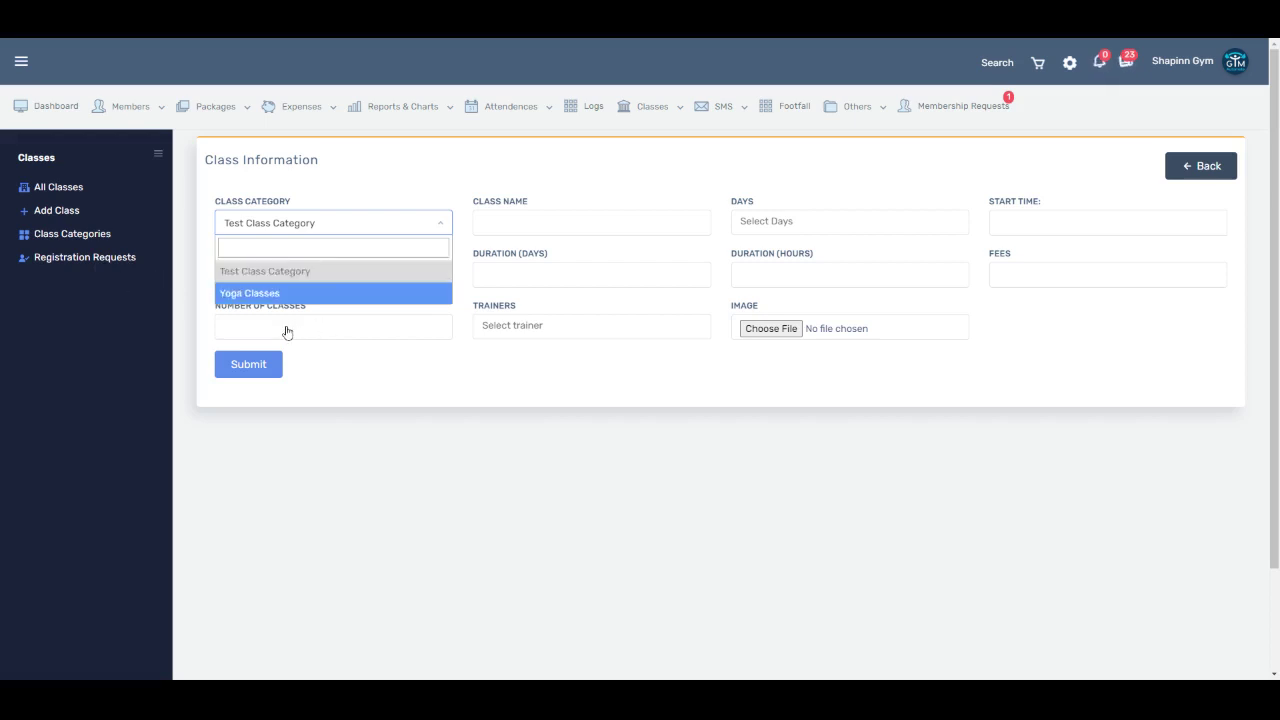
pyautogui.click(284, 295)
pyautogui.press('Tab')
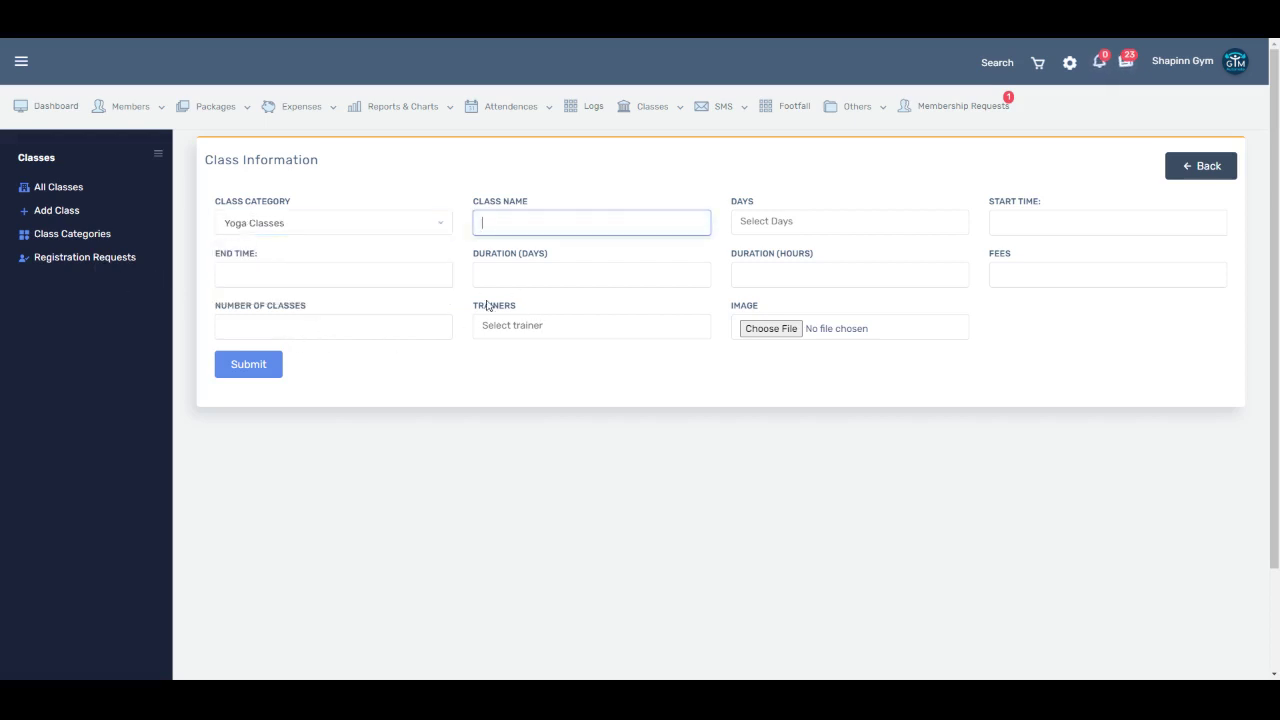
pyautogui.write('dwada')
pyautogui.press('Tab')
# Step: Select Monday, Wednesday and Thursday as the class days
pyautogui.click(757, 246)
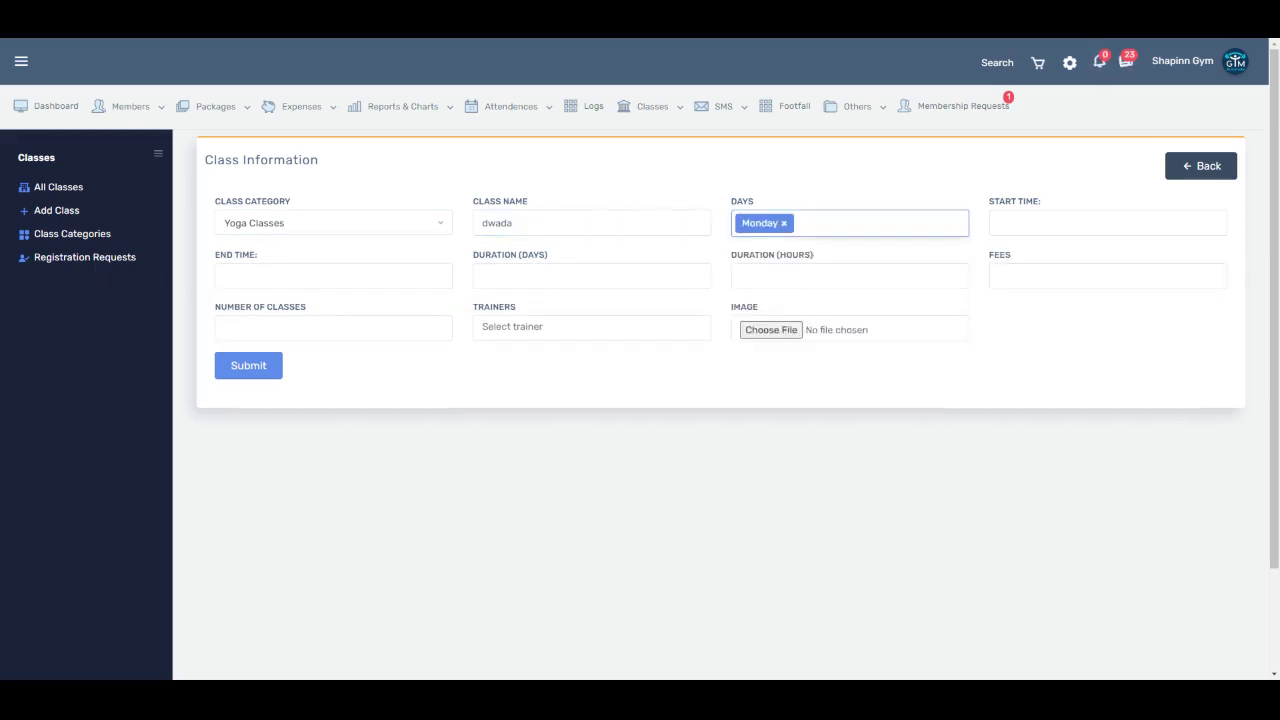
pyautogui.click(810, 223)
pyautogui.click(807, 291)
pyautogui.click(888, 224)
pyautogui.press('Tab')
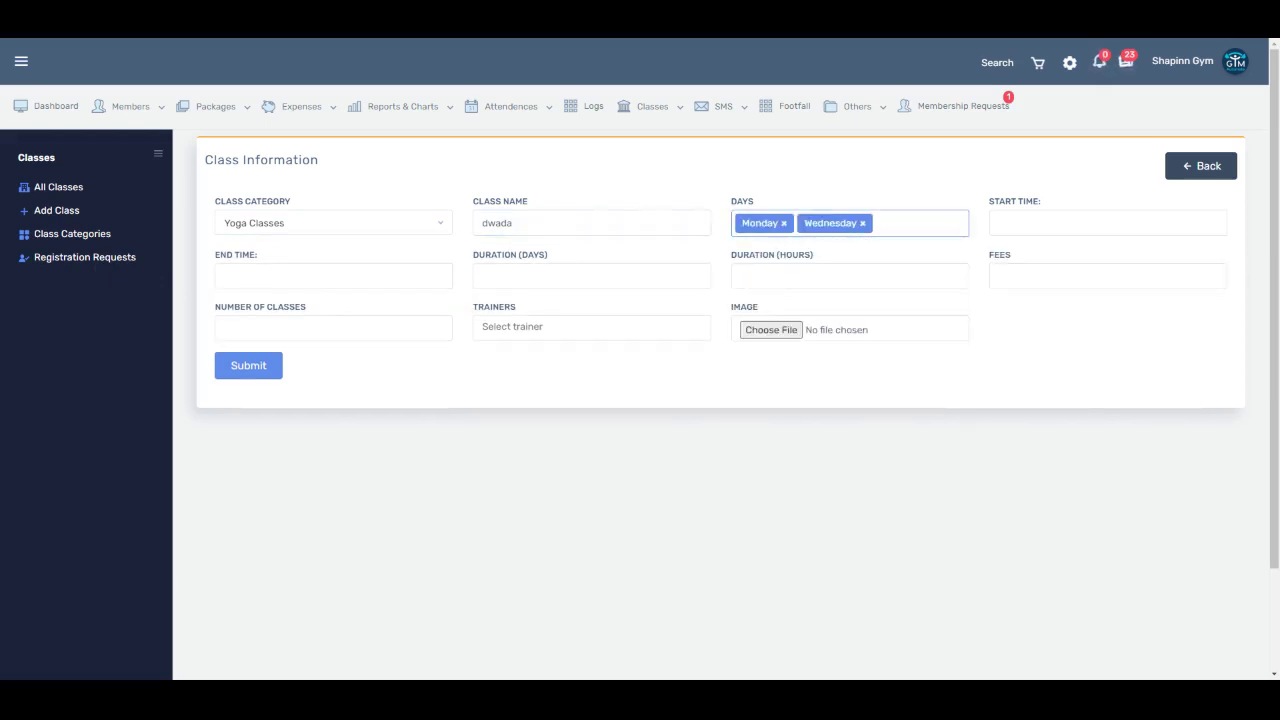
pyautogui.click(888, 224)
pyautogui.click(866, 313)
# Step: Rename the class to 'Morning Yoga Class'
pyautogui.hotkey('shift', 'Tab')
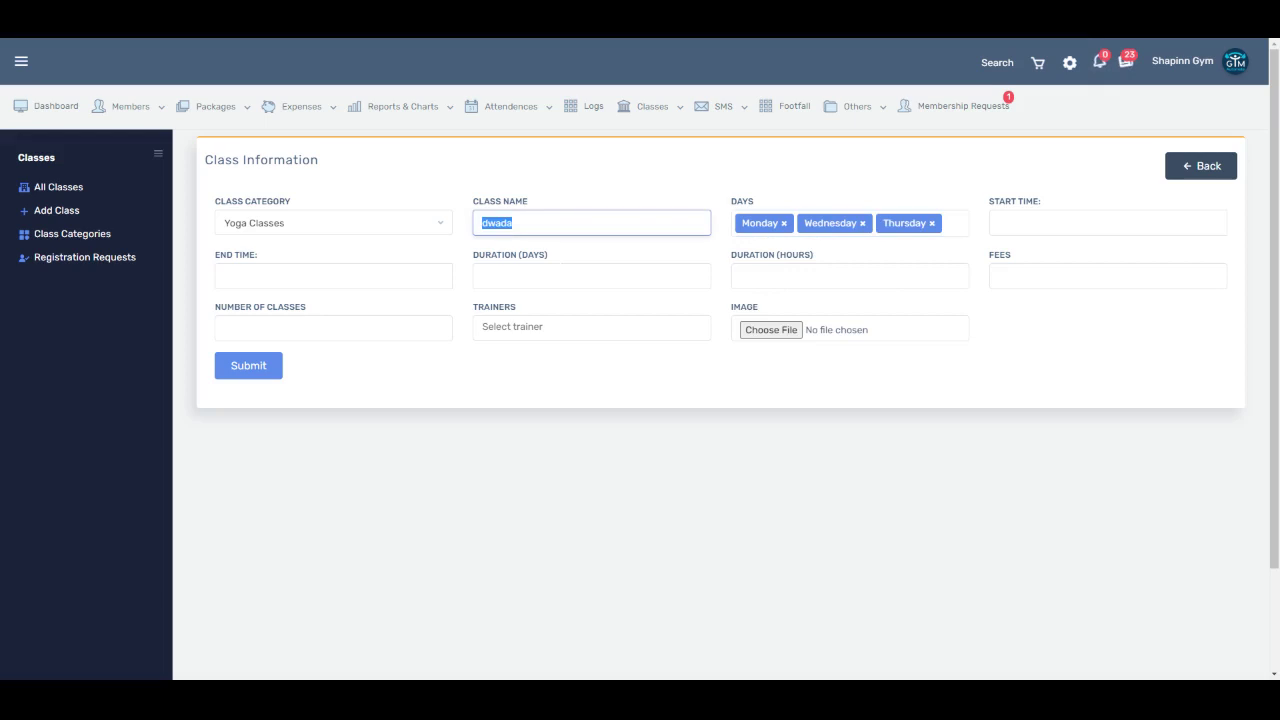
pyautogui.write('Morning Yoga Class')
pyautogui.press('Tab')
pyautogui.press('Tab')
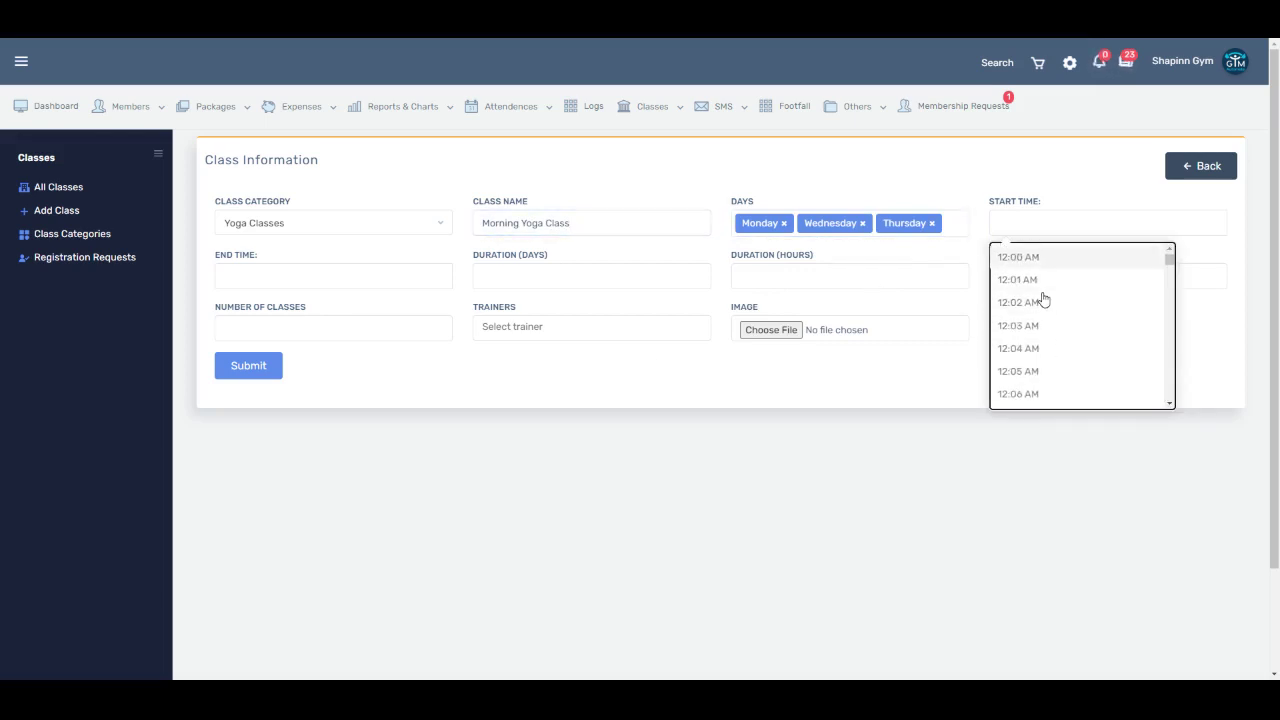
# Step: Set the class time to start at 12:00 AM and end at 1:00 AM
pyautogui.click(1044, 258)
pyautogui.click(331, 278)
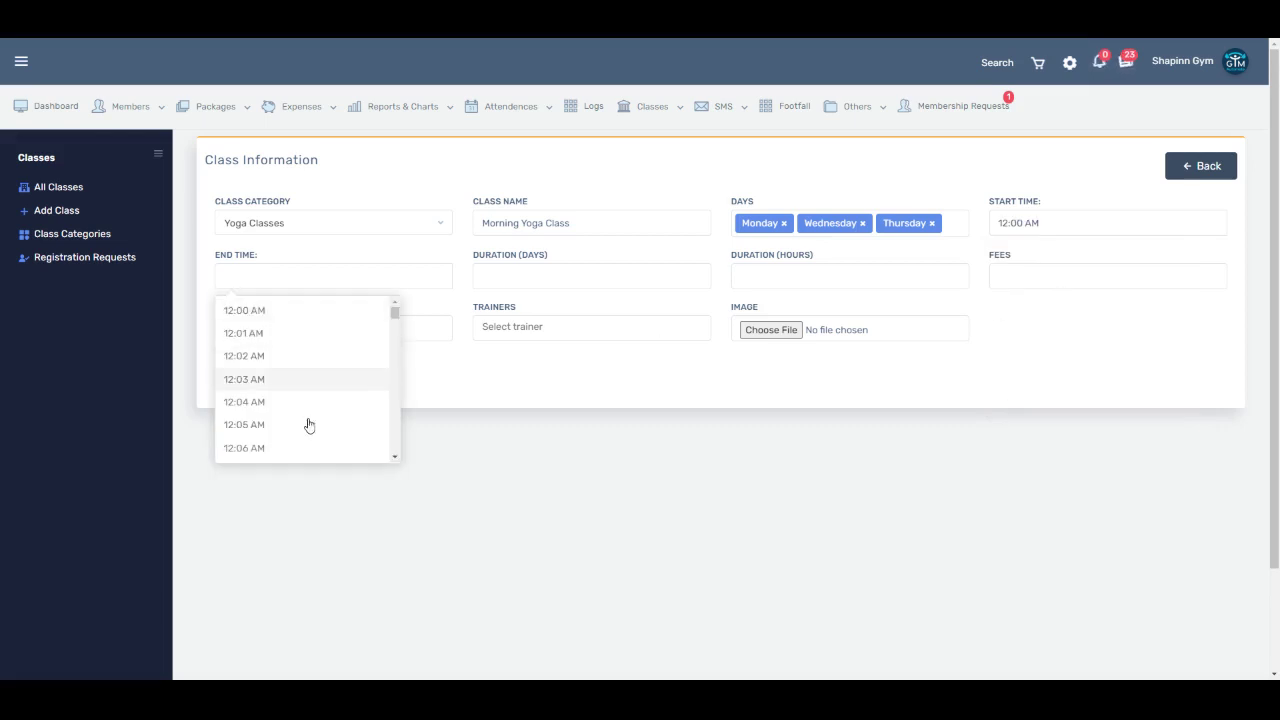
pyautogui.scroll(-7, 306, 440)
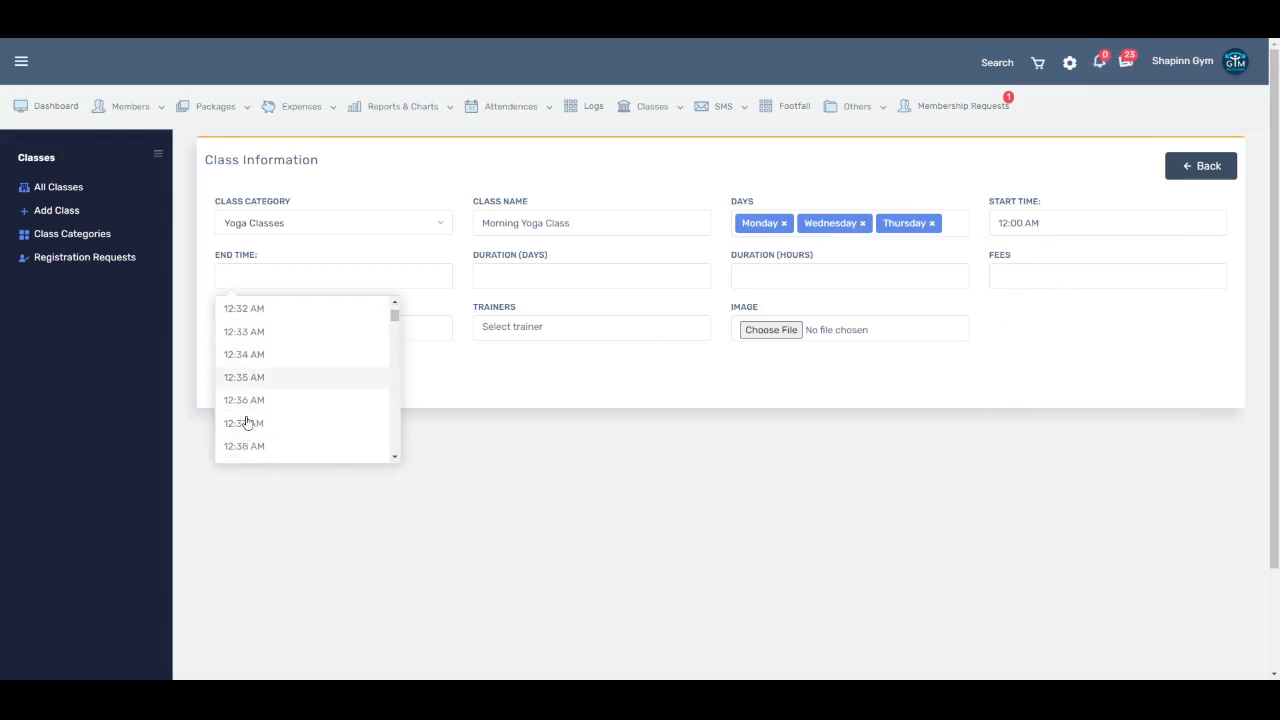
pyautogui.scroll(-6, 263, 421)
pyautogui.scroll(1, 262, 420)
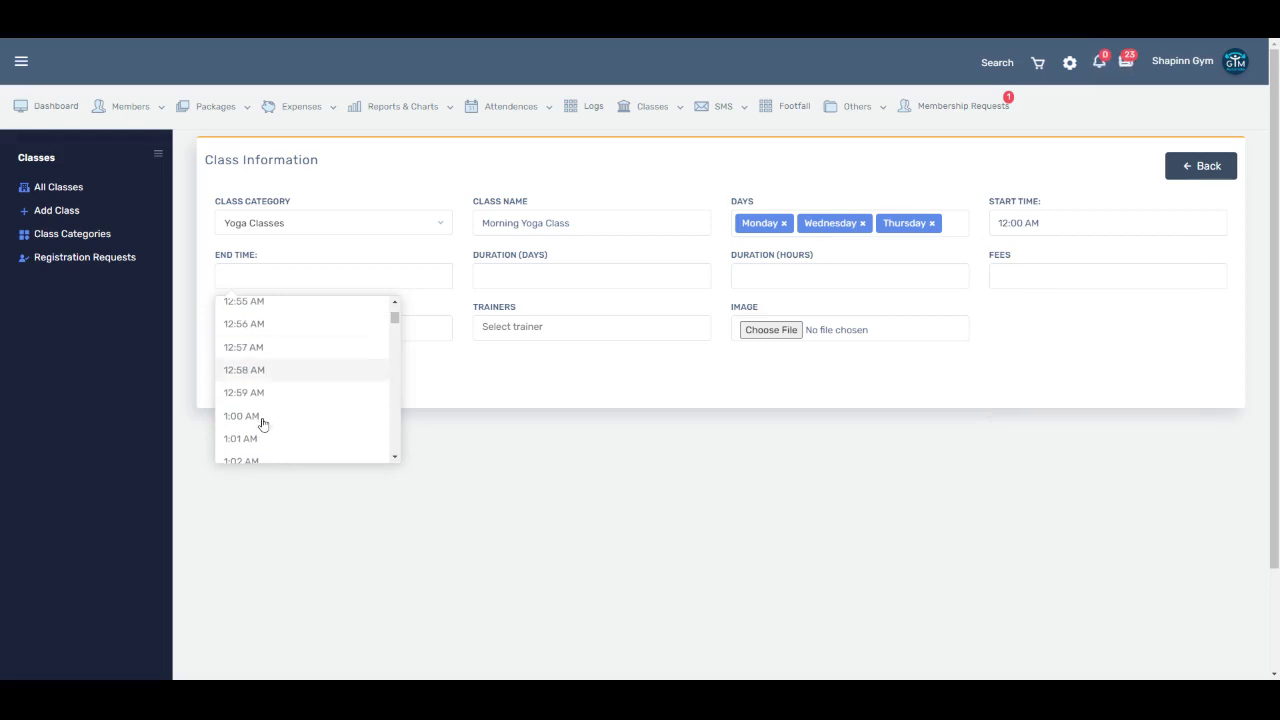
pyautogui.click(256, 449)
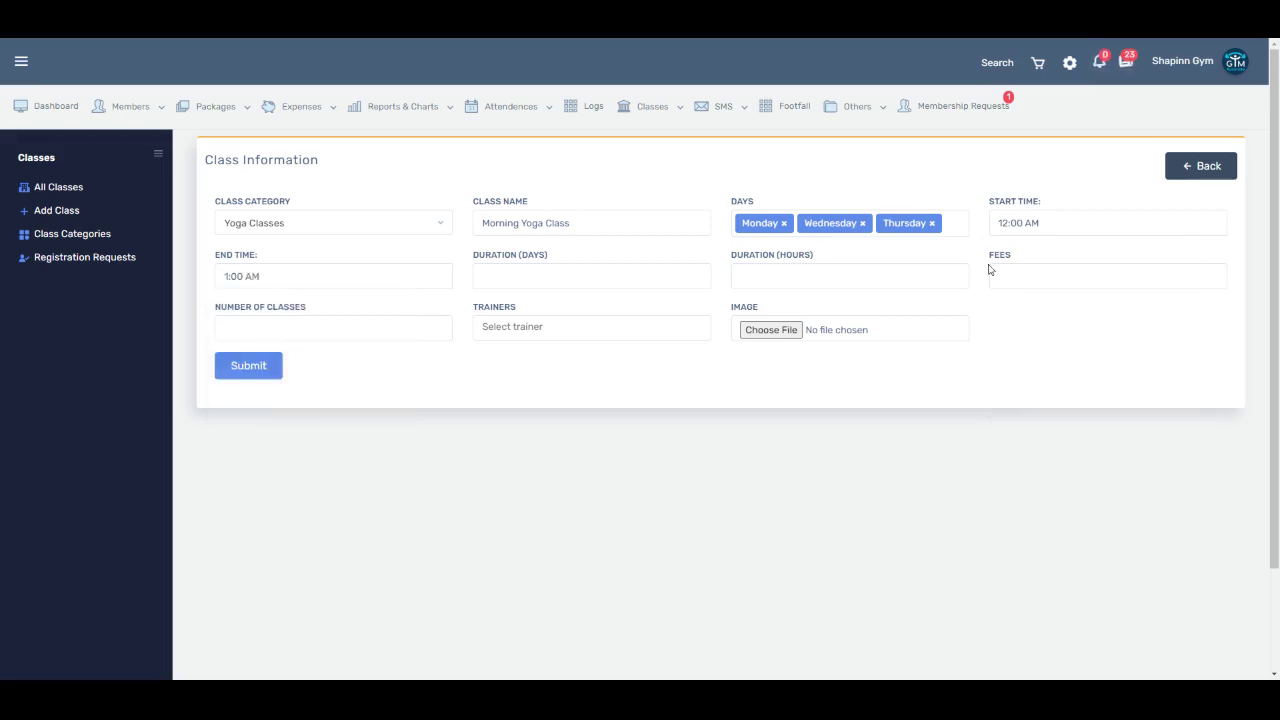
# Step: Enter a duration of 5 days and 1 hour, and fees of 4000
pyautogui.click(483, 277)
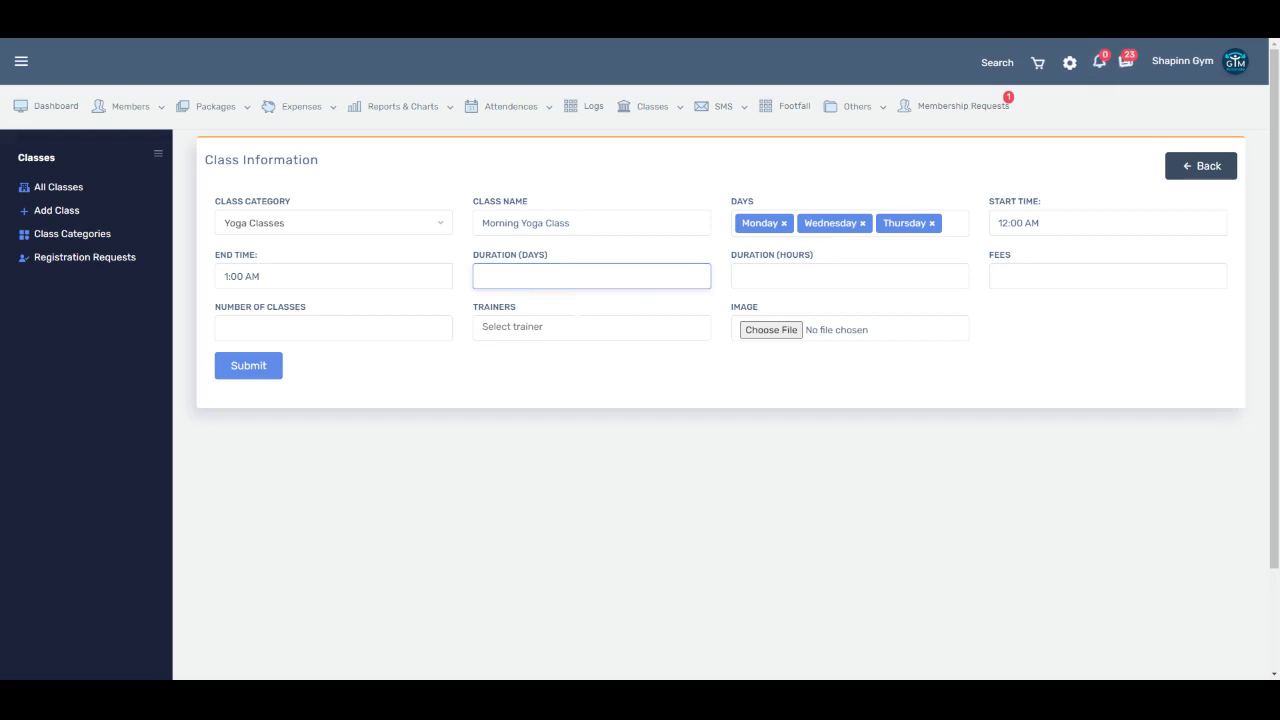
pyautogui.write('5')
pyautogui.press('Tab')
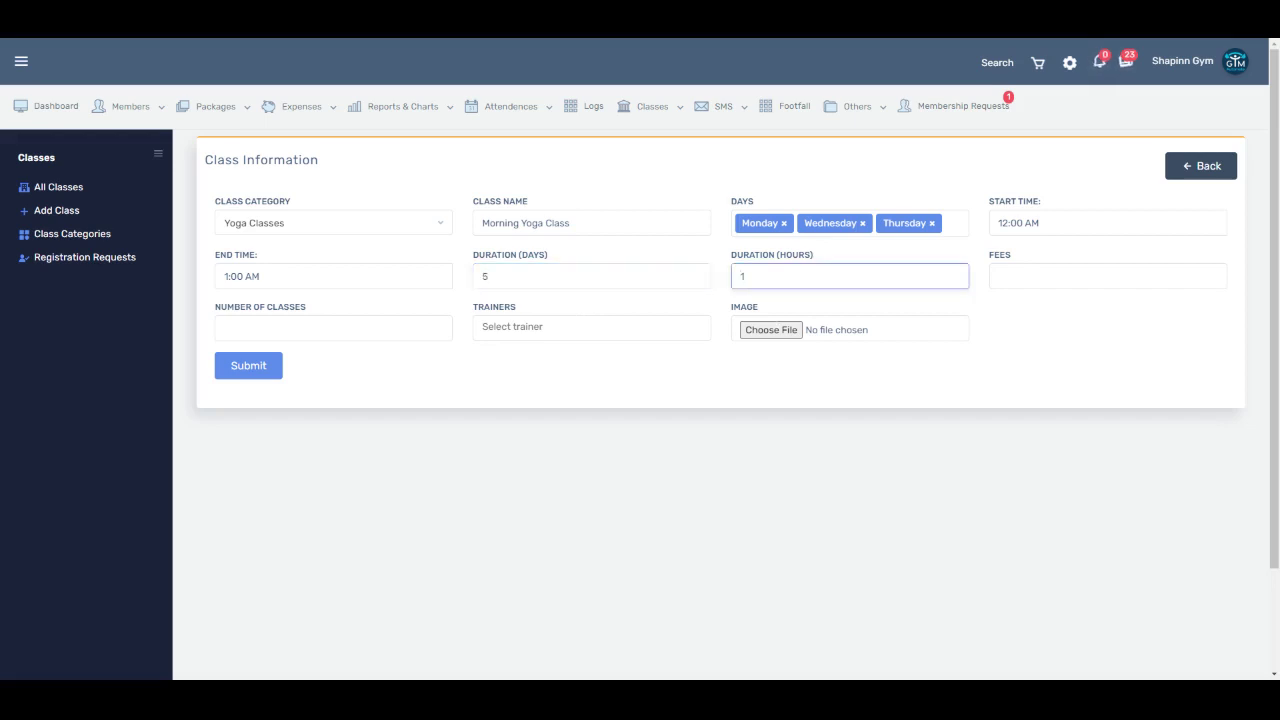
pyautogui.press('Tab')
pyautogui.write('4000')
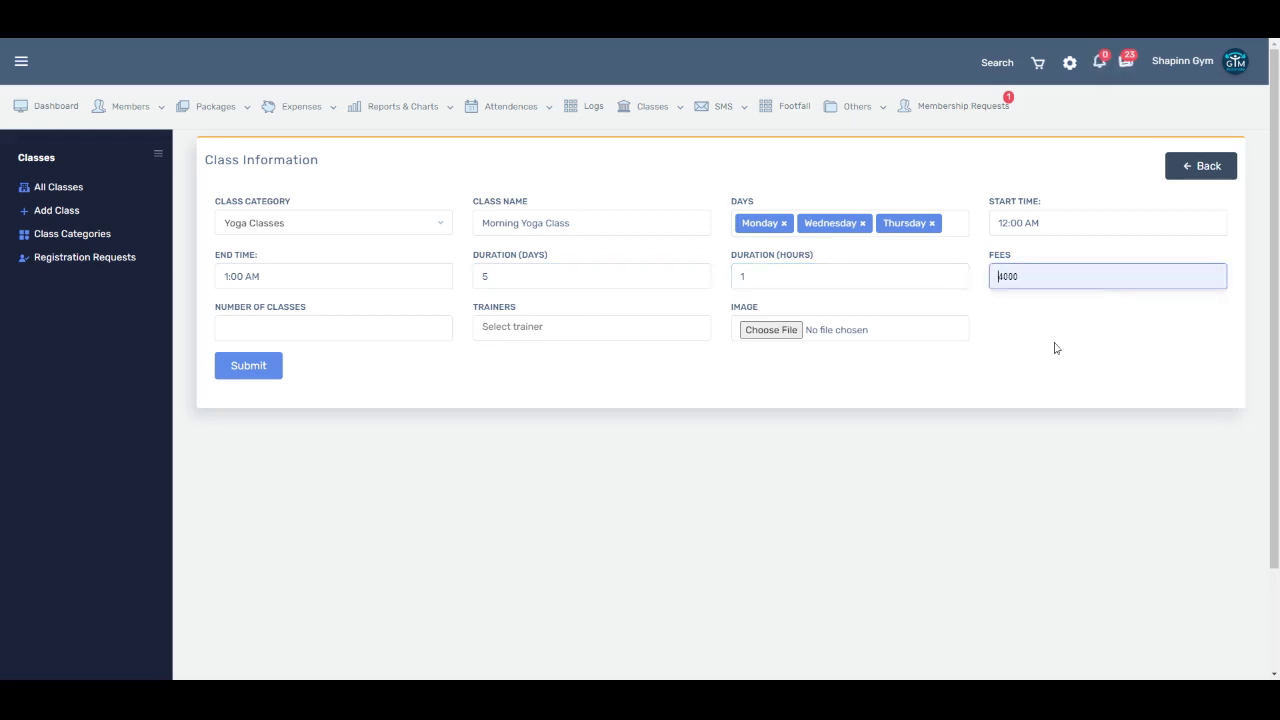
pyautogui.press('Tab')
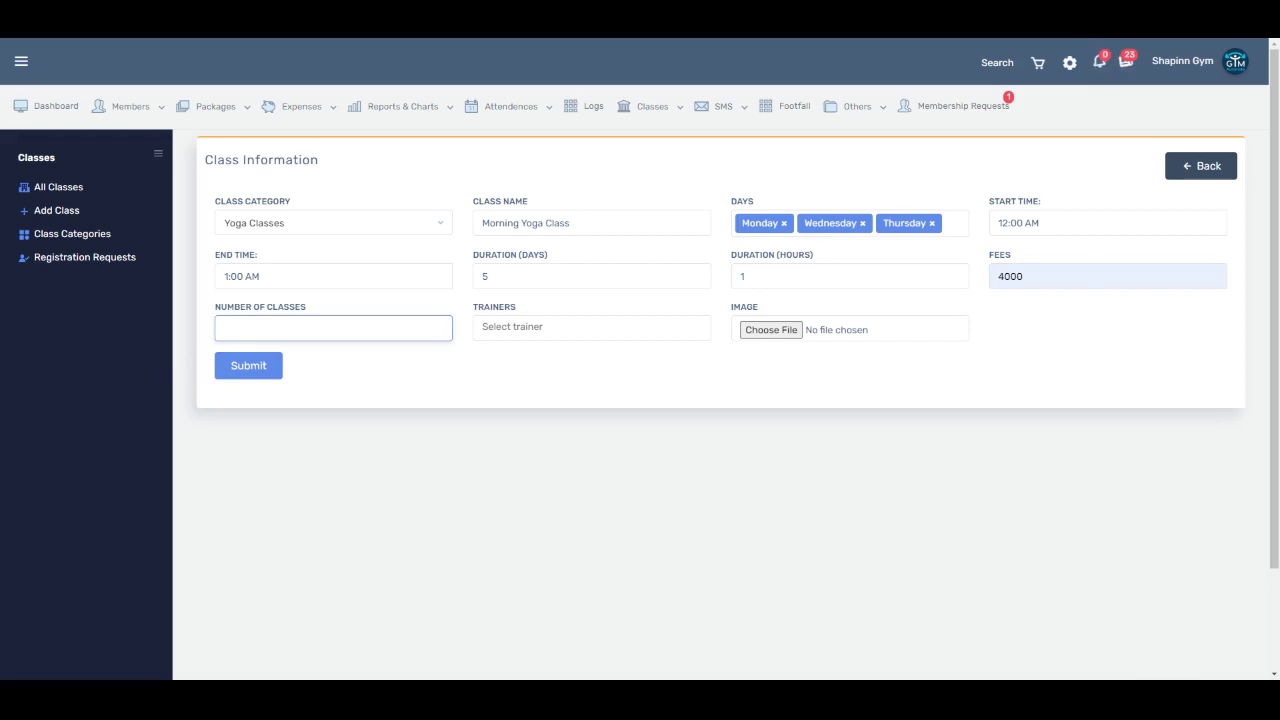
# Step: Enter 30 classes, assign a single trainer, and submit Morning Yoga Class
pyautogui.write('30')
pyautogui.click(590, 327)
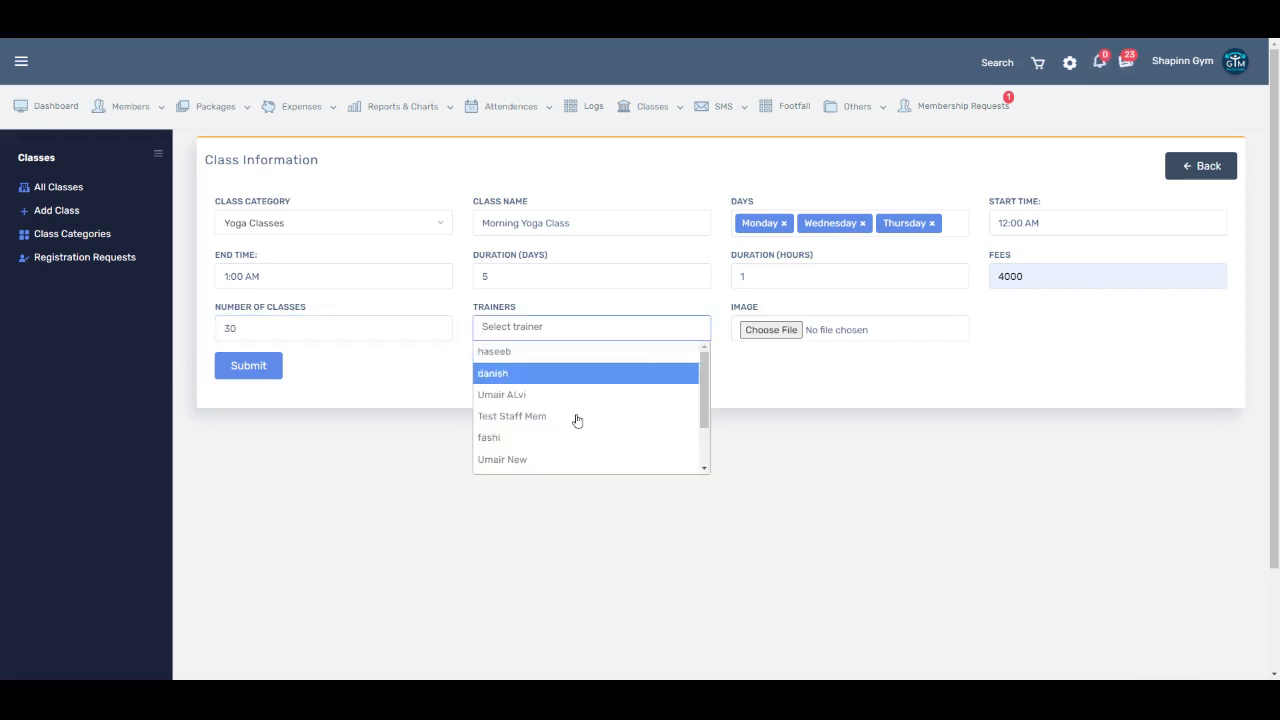
pyautogui.press('Return')
pyautogui.press('Down')
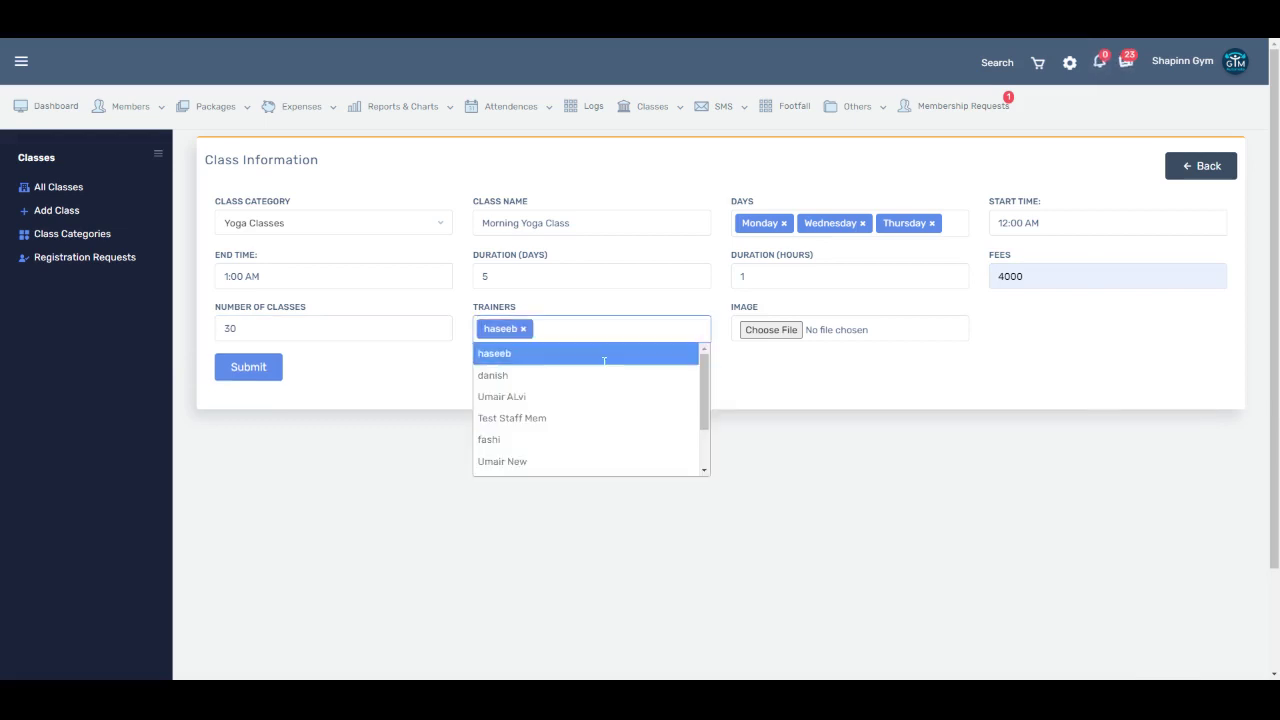
pyautogui.press('Down')
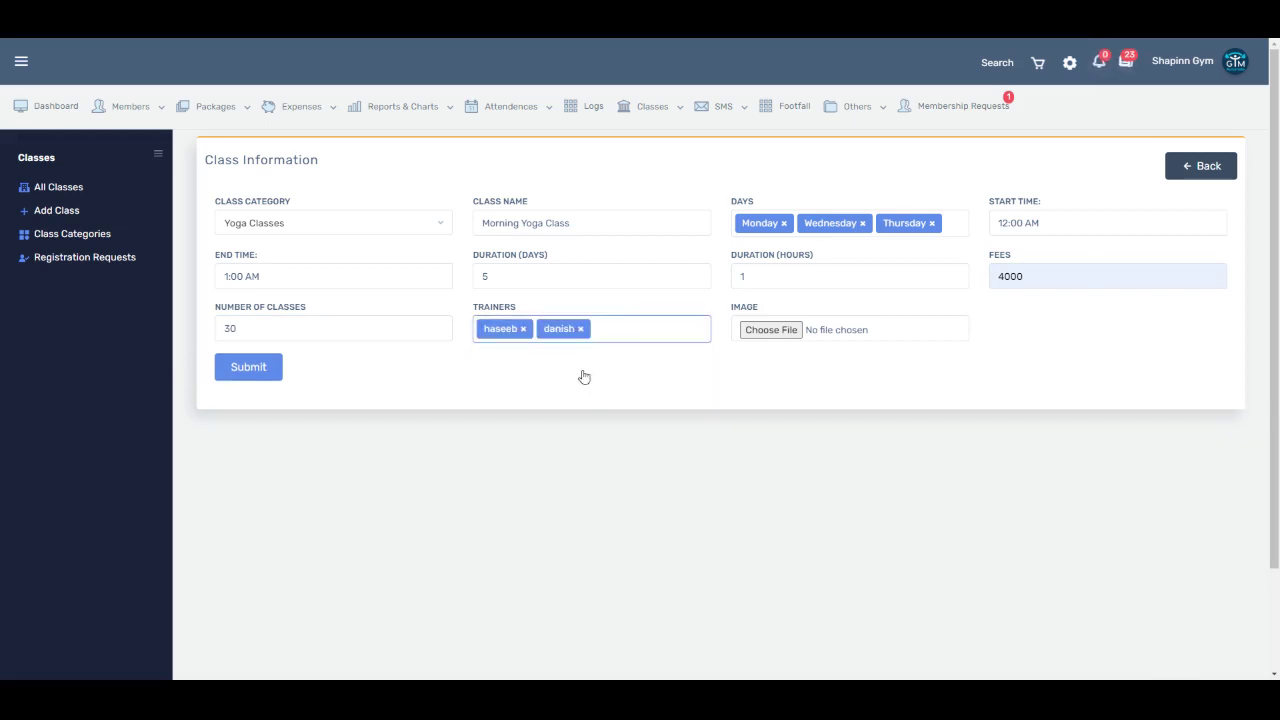
pyautogui.click(580, 329)
pyautogui.click(794, 403)
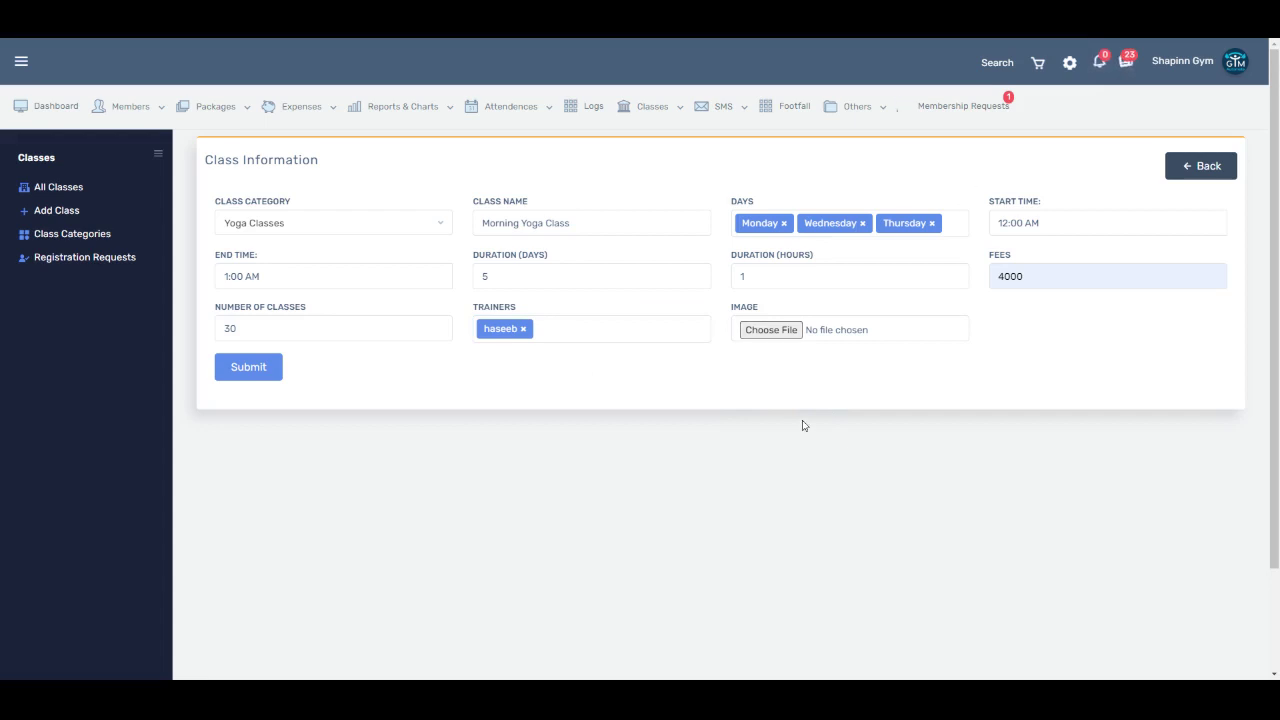
pyautogui.click(245, 416)
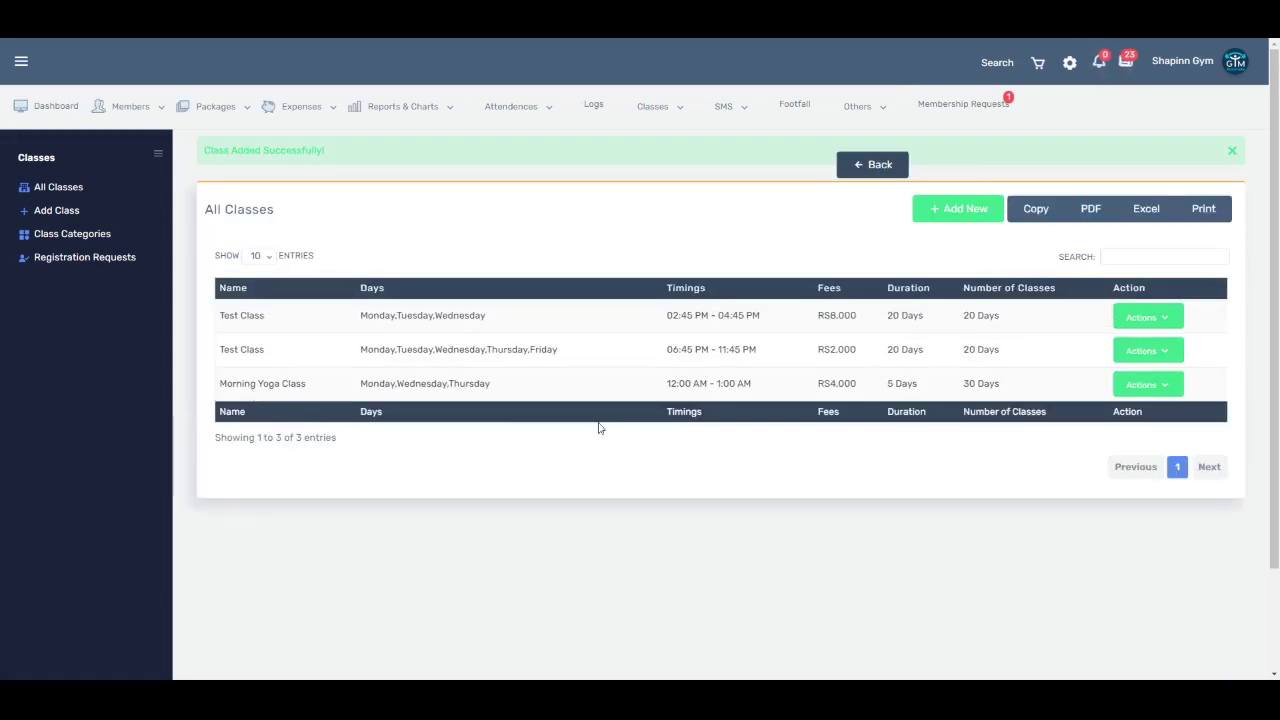
pyautogui.click(1147, 390)
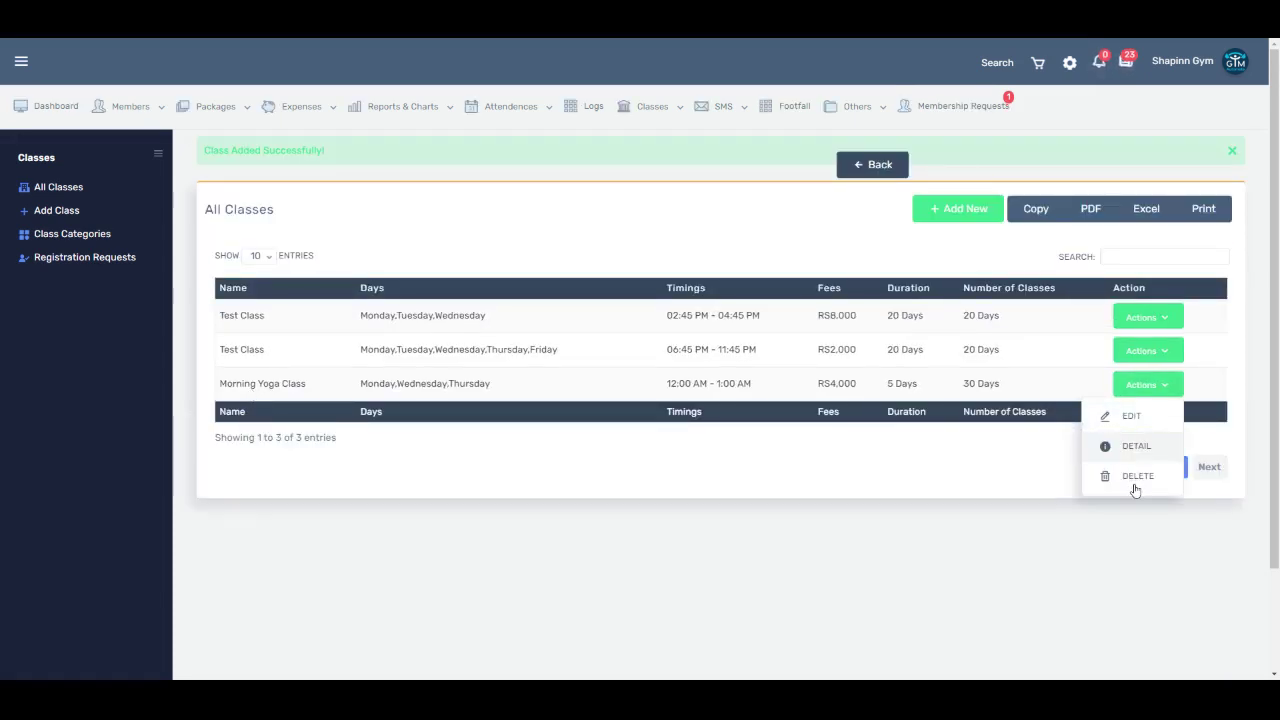
pyautogui.click(1136, 452)
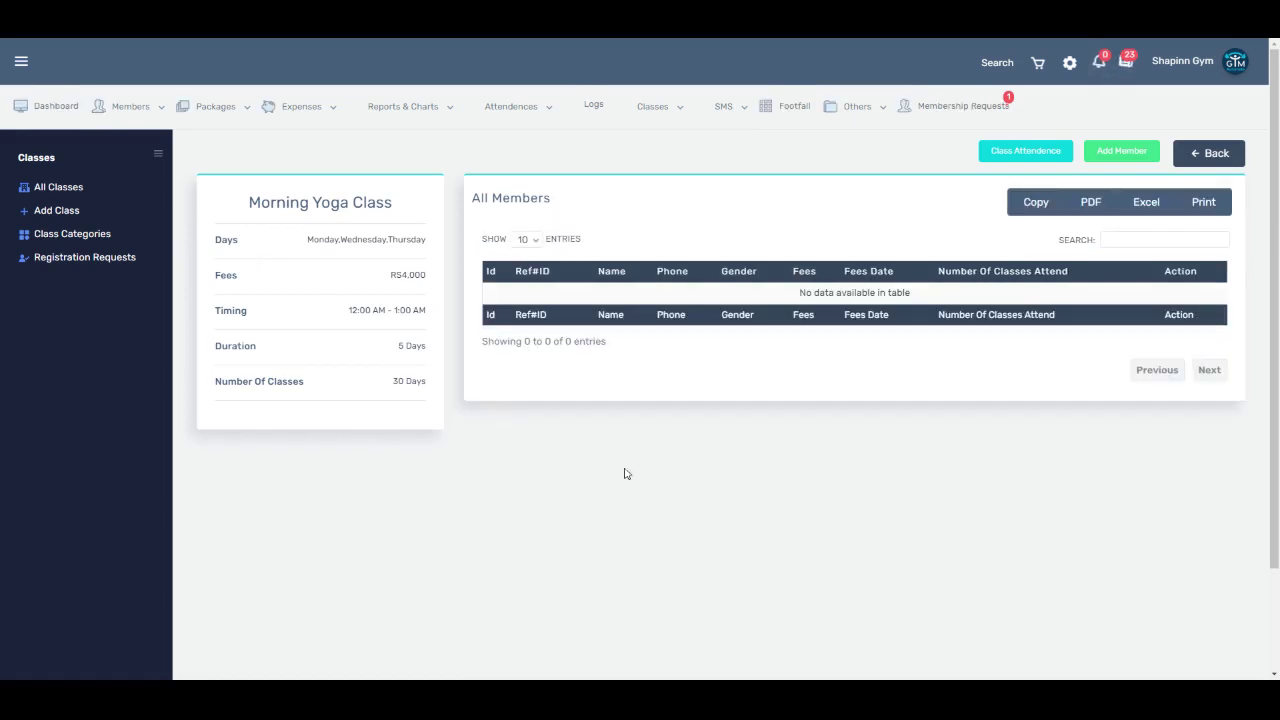
pyautogui.click(1121, 151)
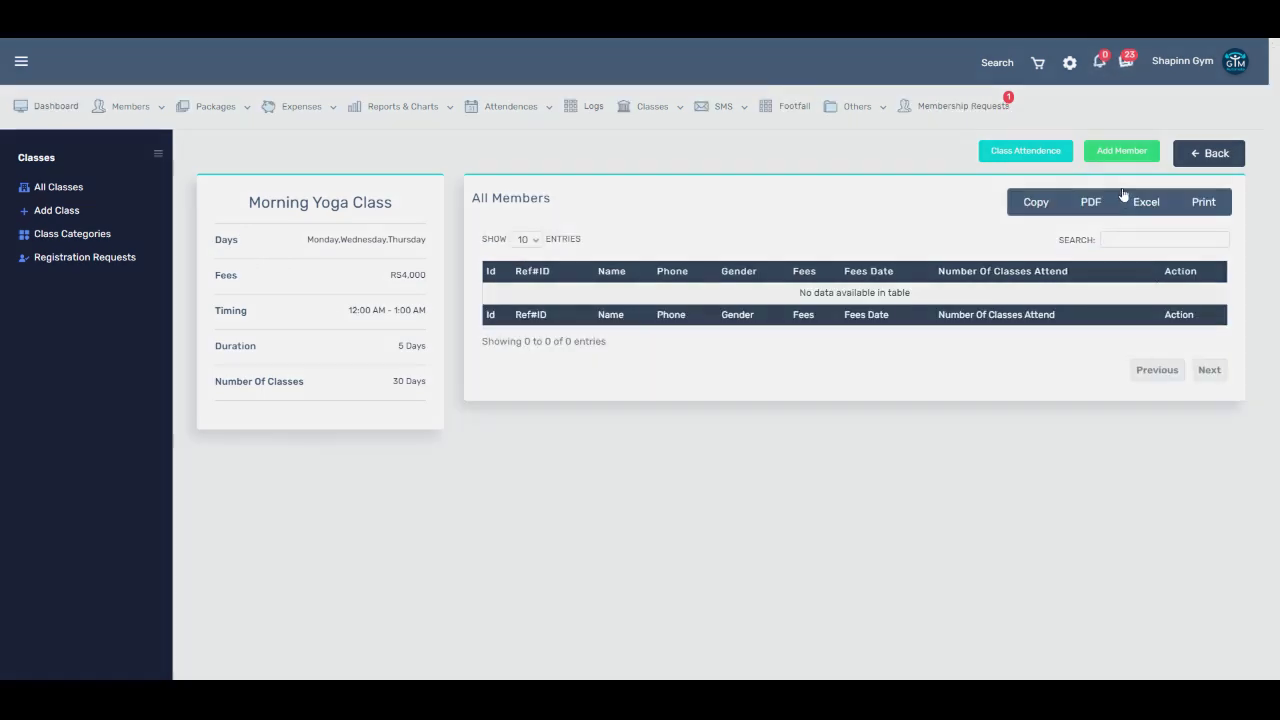
pyautogui.click(600, 148)
pyautogui.click(563, 217)
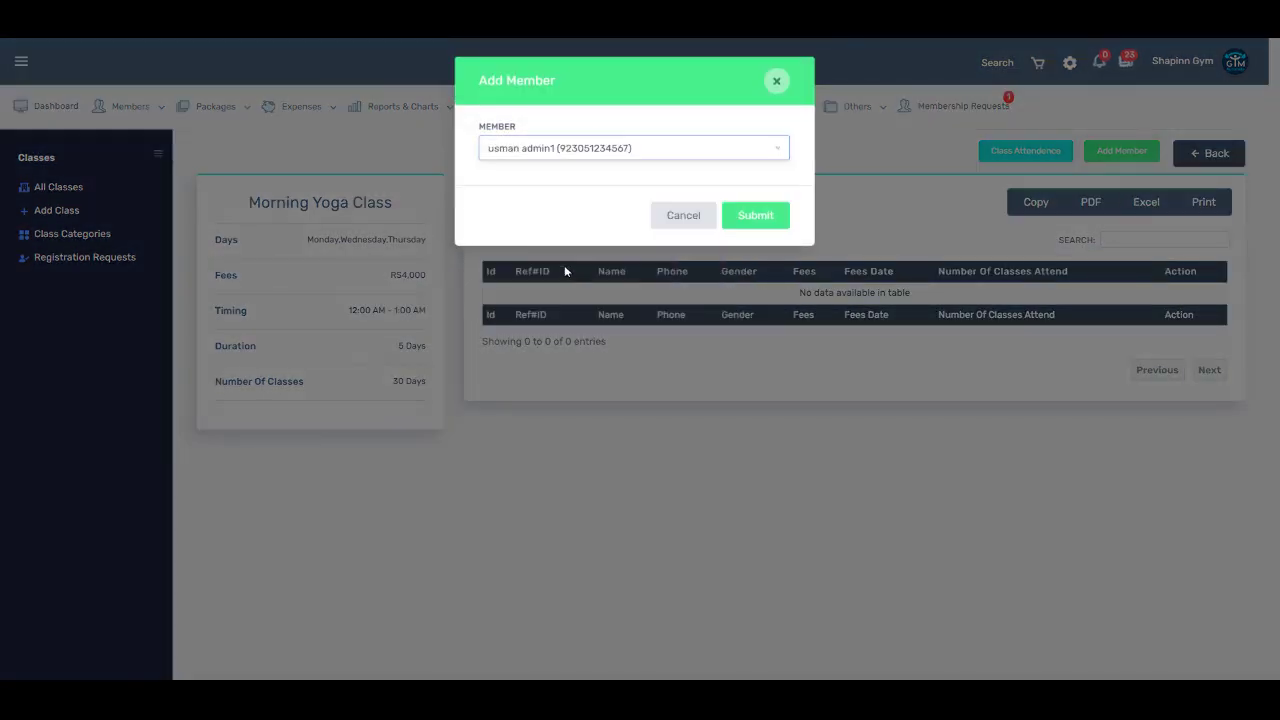
pyautogui.click(575, 148)
pyautogui.click(558, 261)
pyautogui.click(600, 148)
pyautogui.click(576, 217)
pyautogui.click(682, 214)
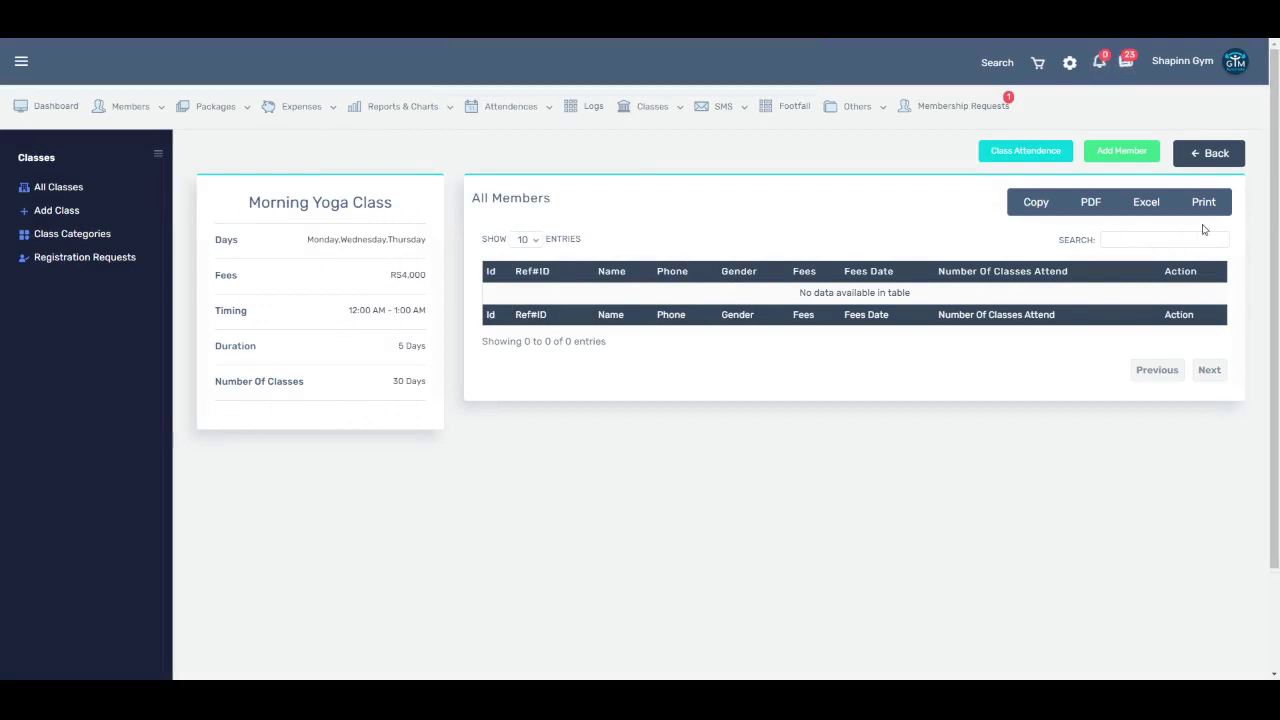
pyautogui.click(51, 297)
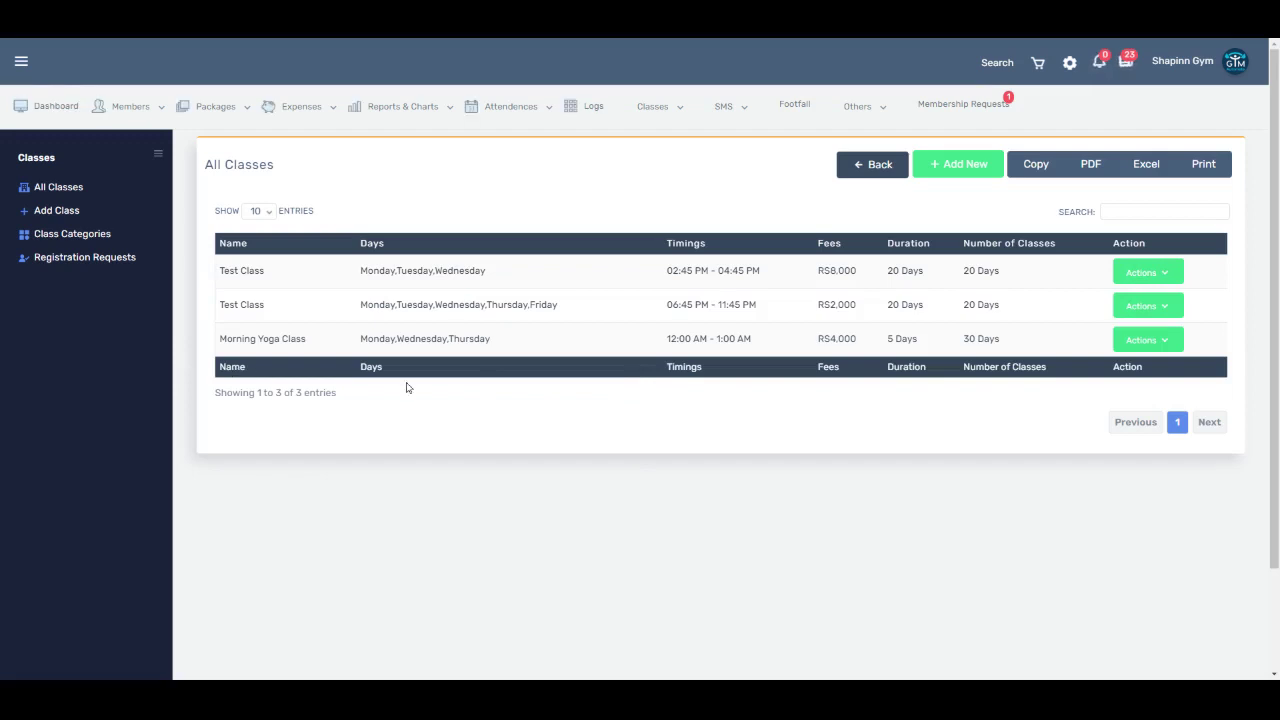
# Step: Open the second Test Class's details: Monday–Friday, 20 days, one enrolled member
pyautogui.click(1148, 340)
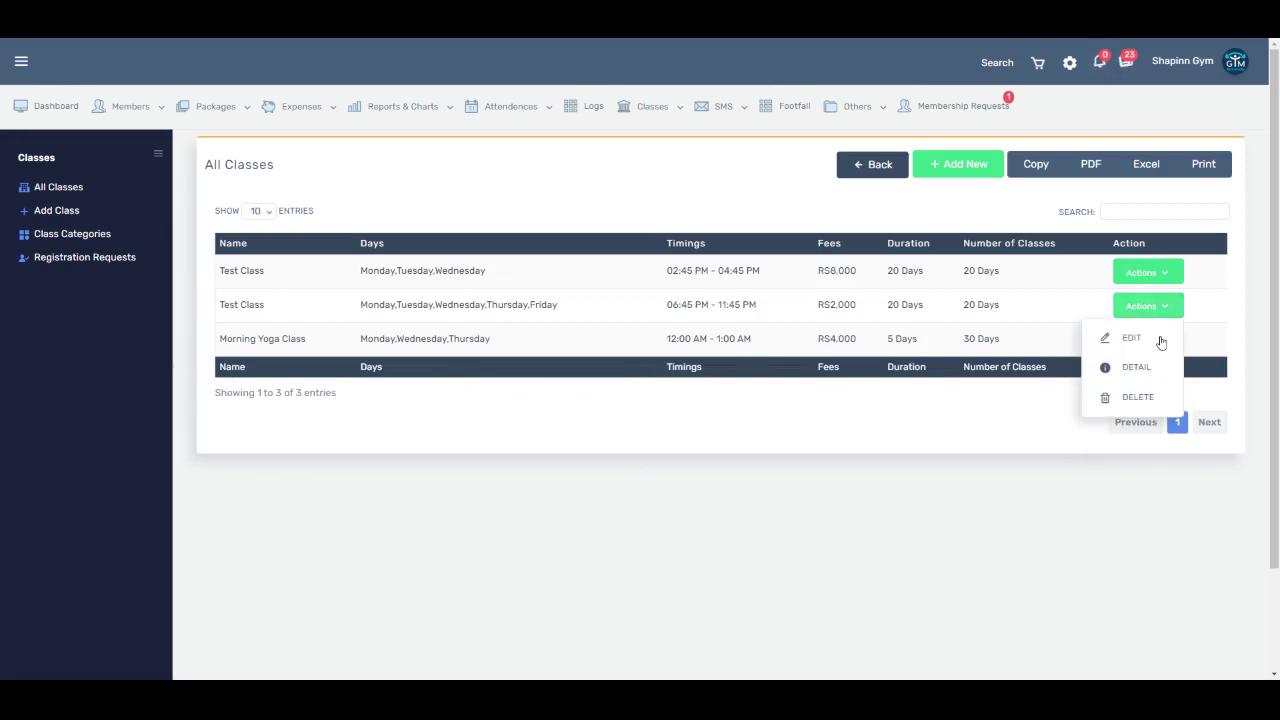
pyautogui.click(1136, 408)
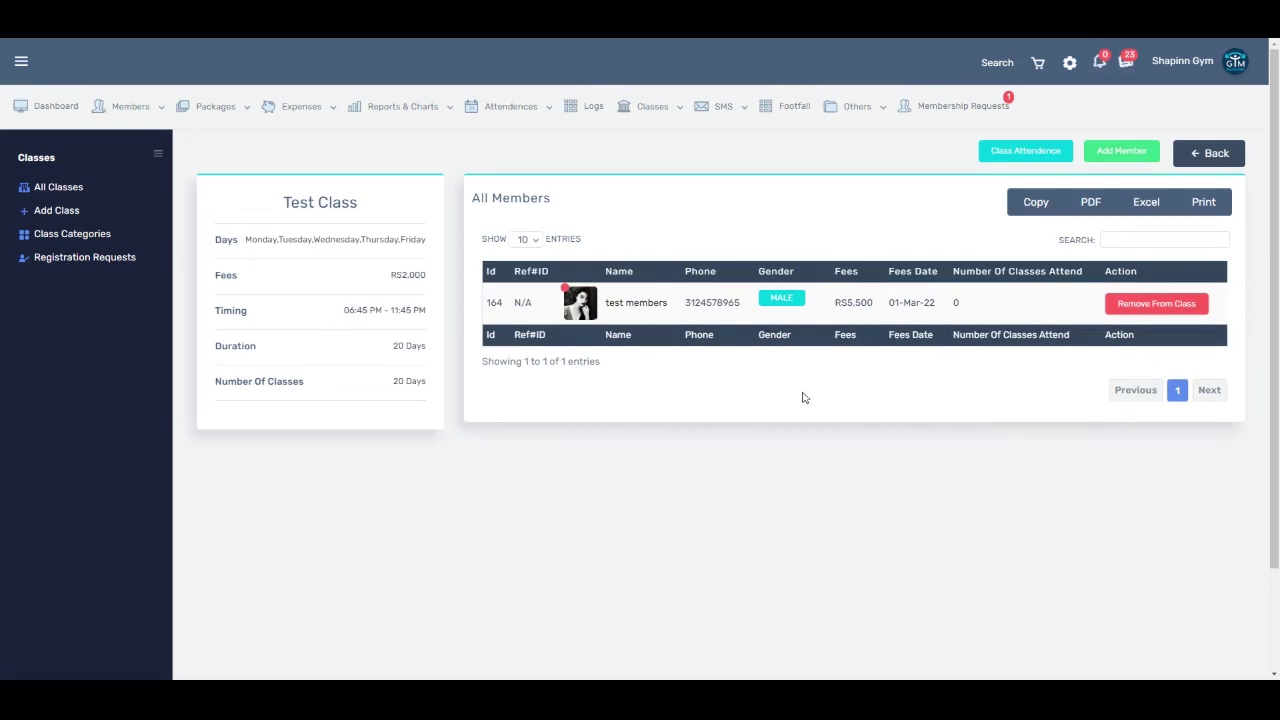
pyautogui.moveTo(652, 106)
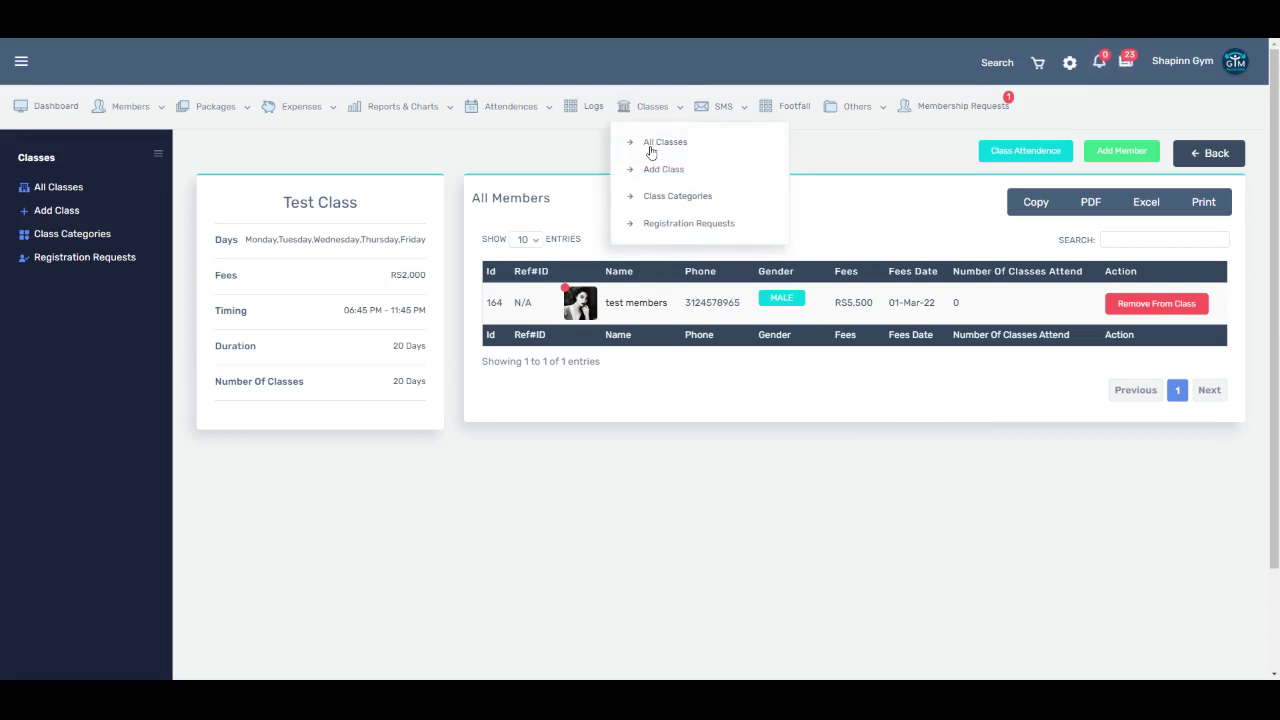
pyautogui.moveTo(734, 150)
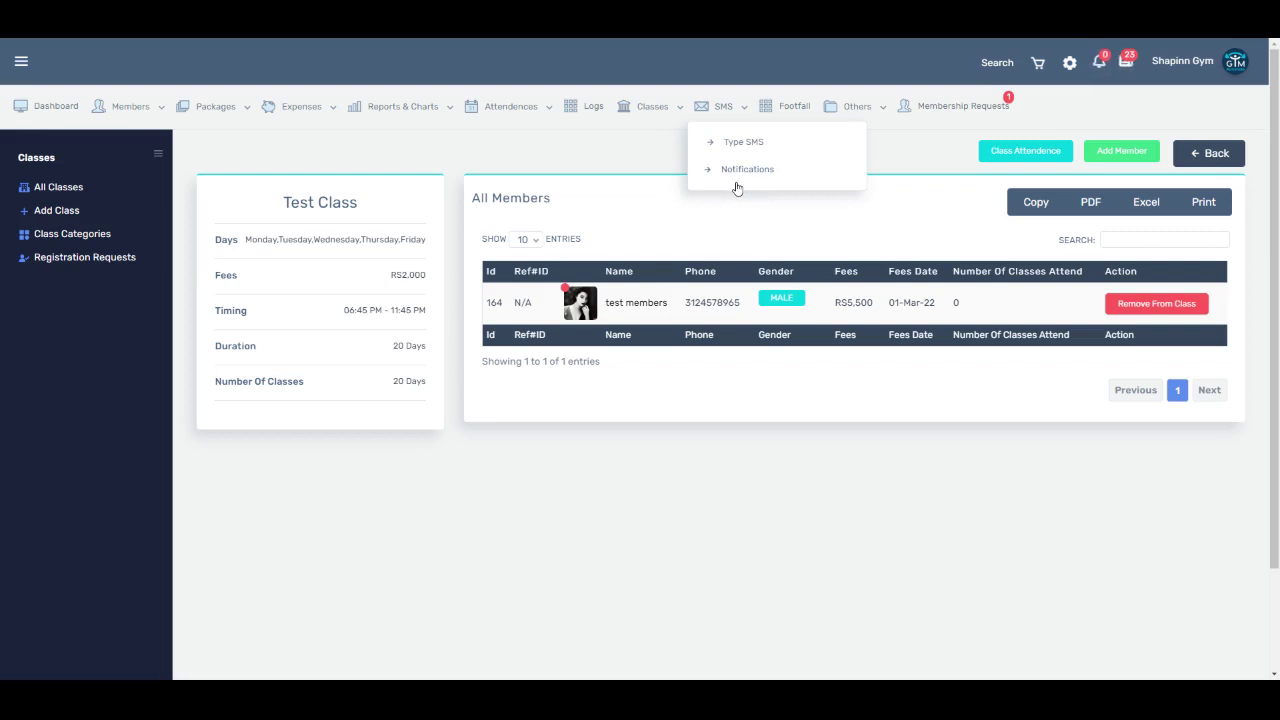
# Step: Open the Type SMS form and step through the member groups to Footfall
pyautogui.click(737, 189)
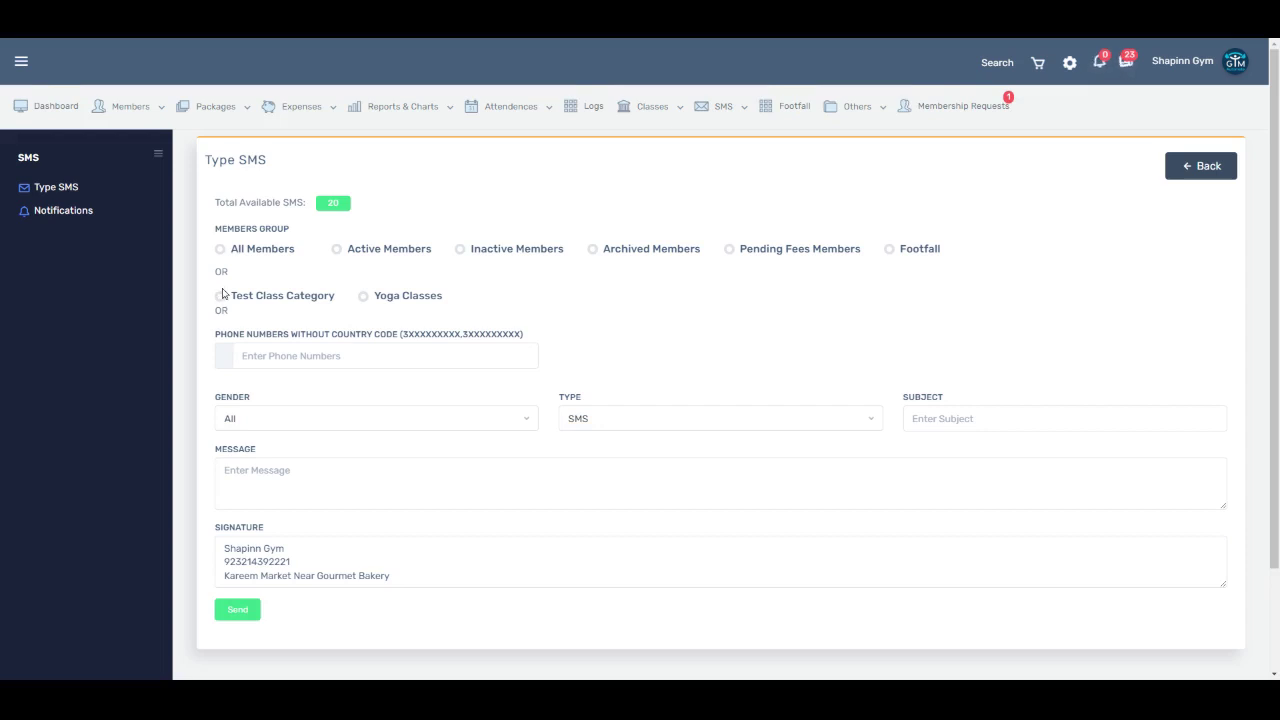
pyautogui.click(220, 249)
pyautogui.click(337, 249)
pyautogui.press('Right')
pyautogui.press('Right')
pyautogui.press('Right')
pyautogui.press('Right')
# Step: Enter the SMS subject 'fef' and message 'fsefsefsef sef se'
pyautogui.click(950, 418)
pyautogui.write('fef')
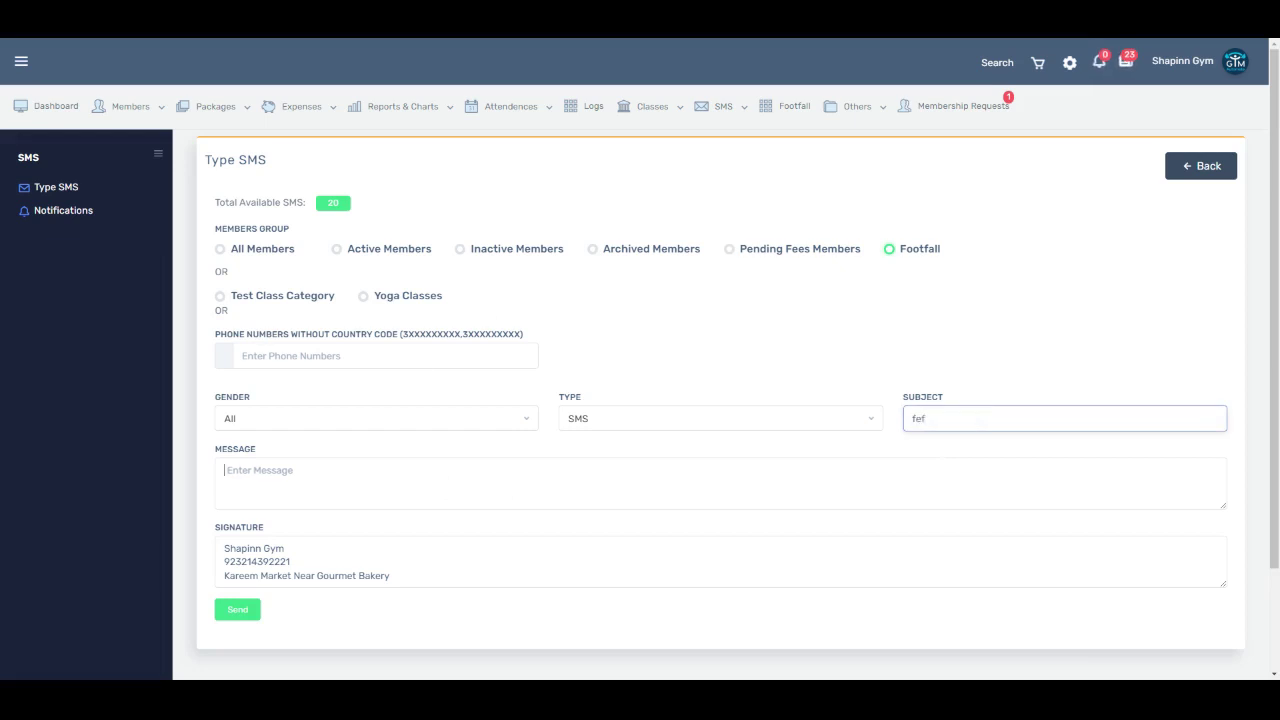
pyautogui.press('Tab')
pyautogui.write('fsefsefsef sef se')
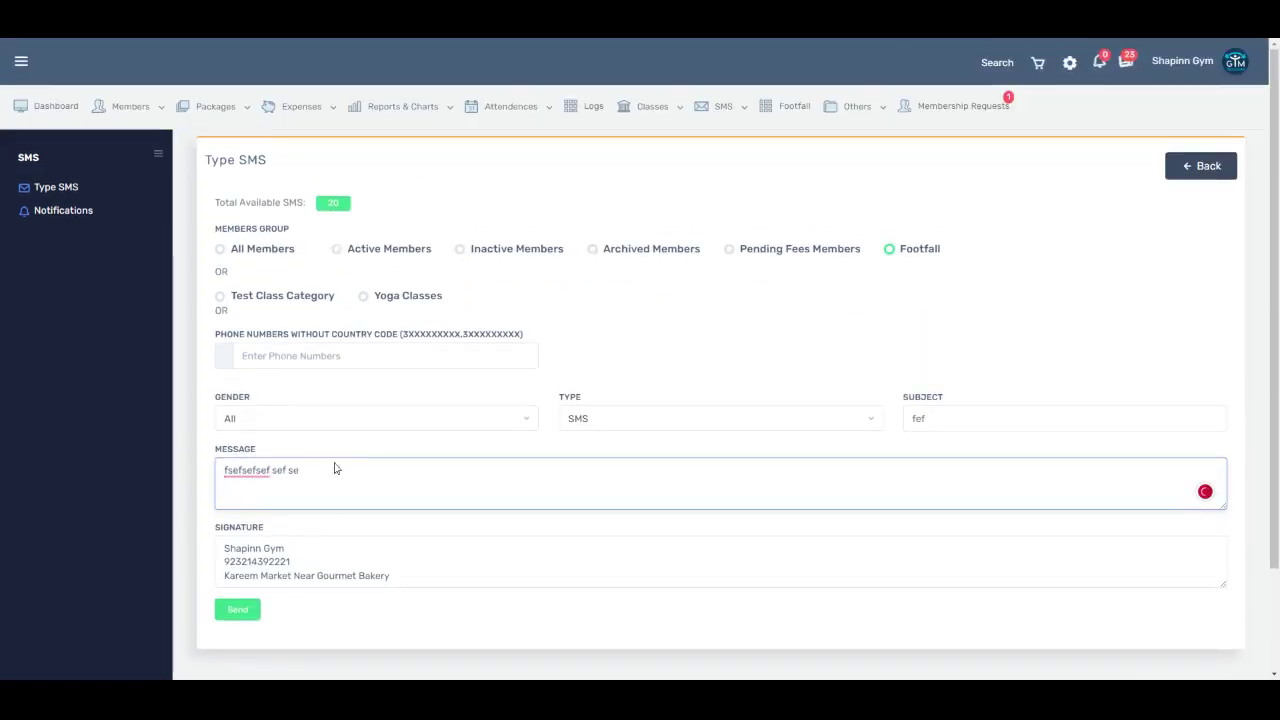
# Step: Choose Yoga Classes as the recipient group and start entering a phone number
pyautogui.click(262, 356)
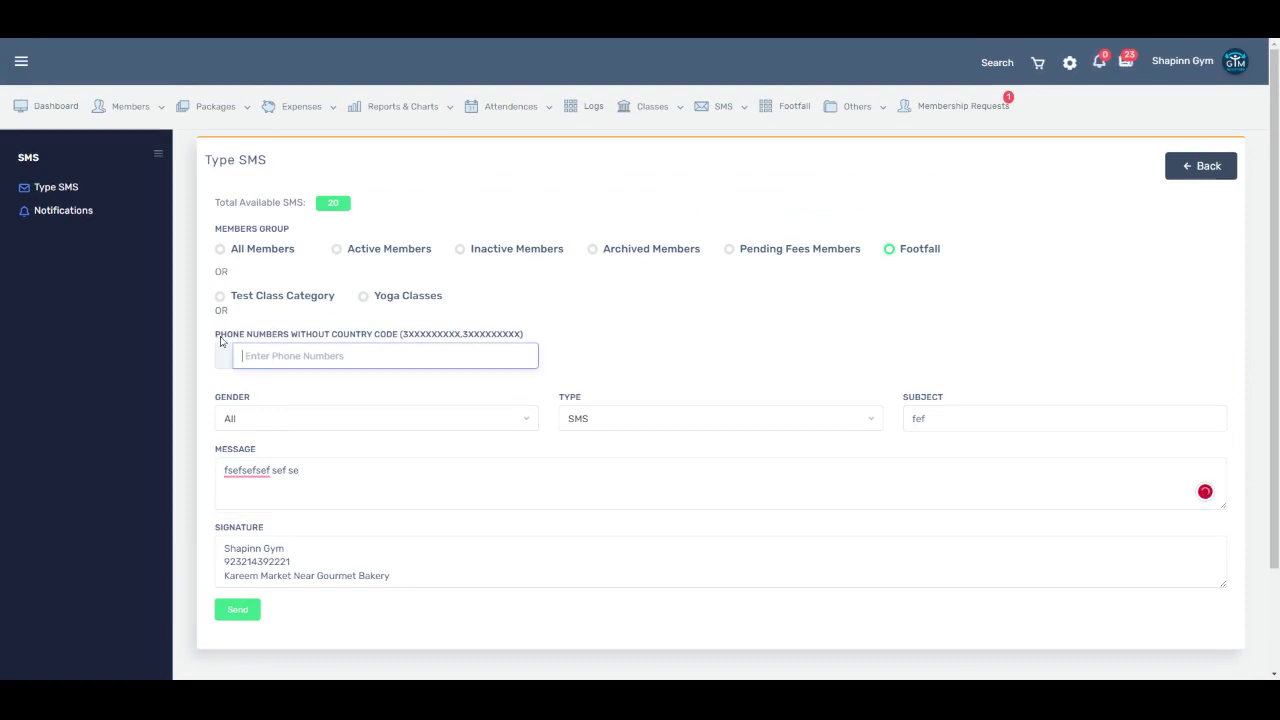
pyautogui.click(220, 296)
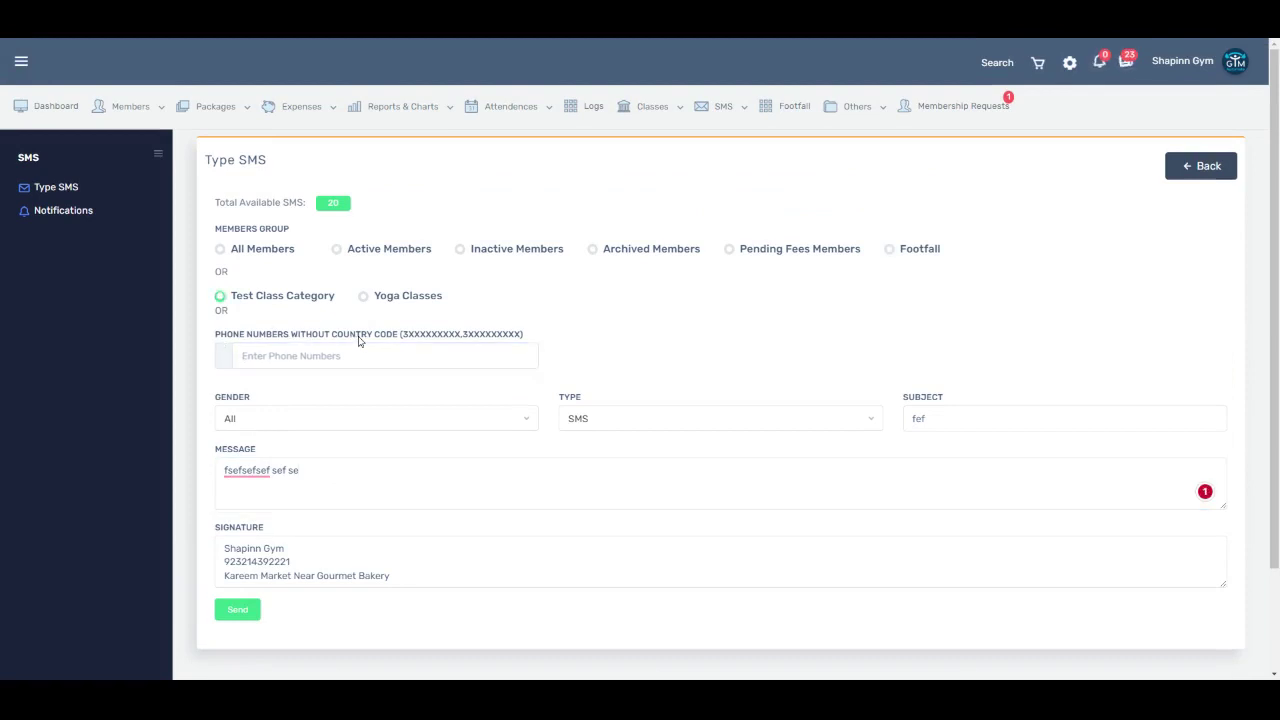
pyautogui.click(363, 296)
pyautogui.click(220, 296)
pyautogui.click(363, 296)
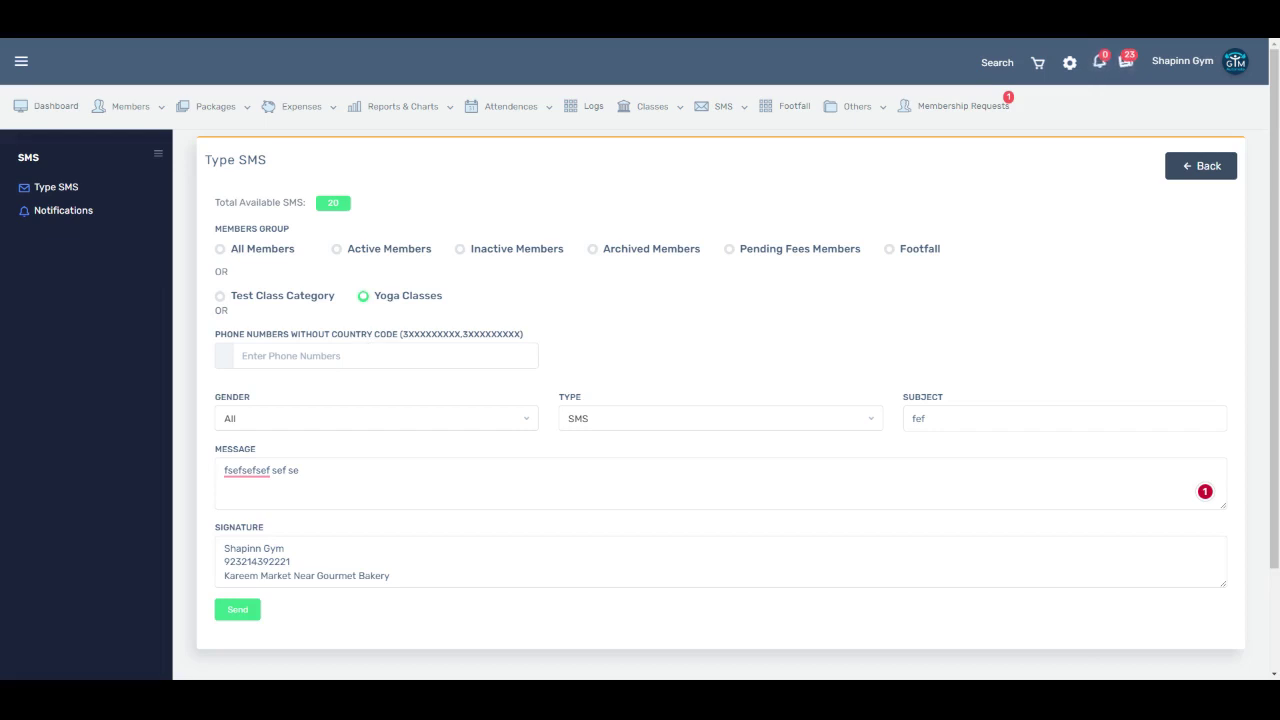
pyautogui.click(340, 356)
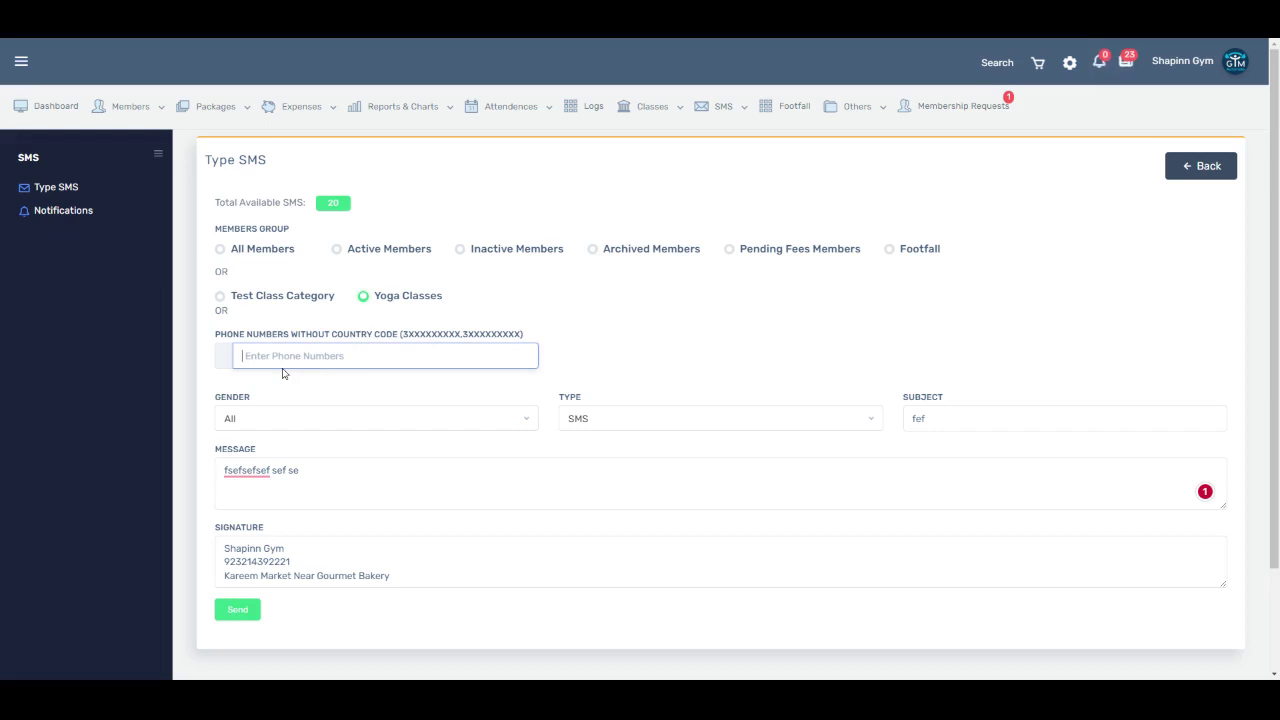
# Step: Try Male as the recipient gender, then set gender back to All
pyautogui.click(355, 420)
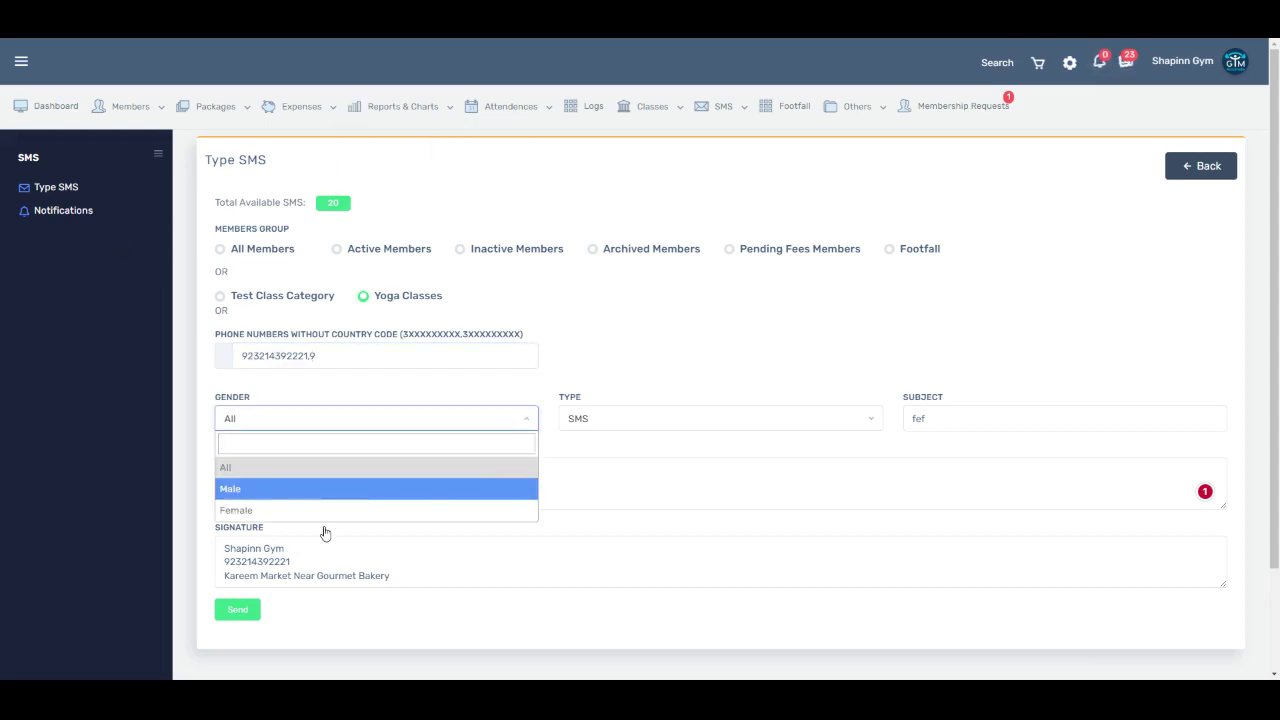
pyautogui.click(322, 491)
pyautogui.click(298, 421)
pyautogui.click(298, 468)
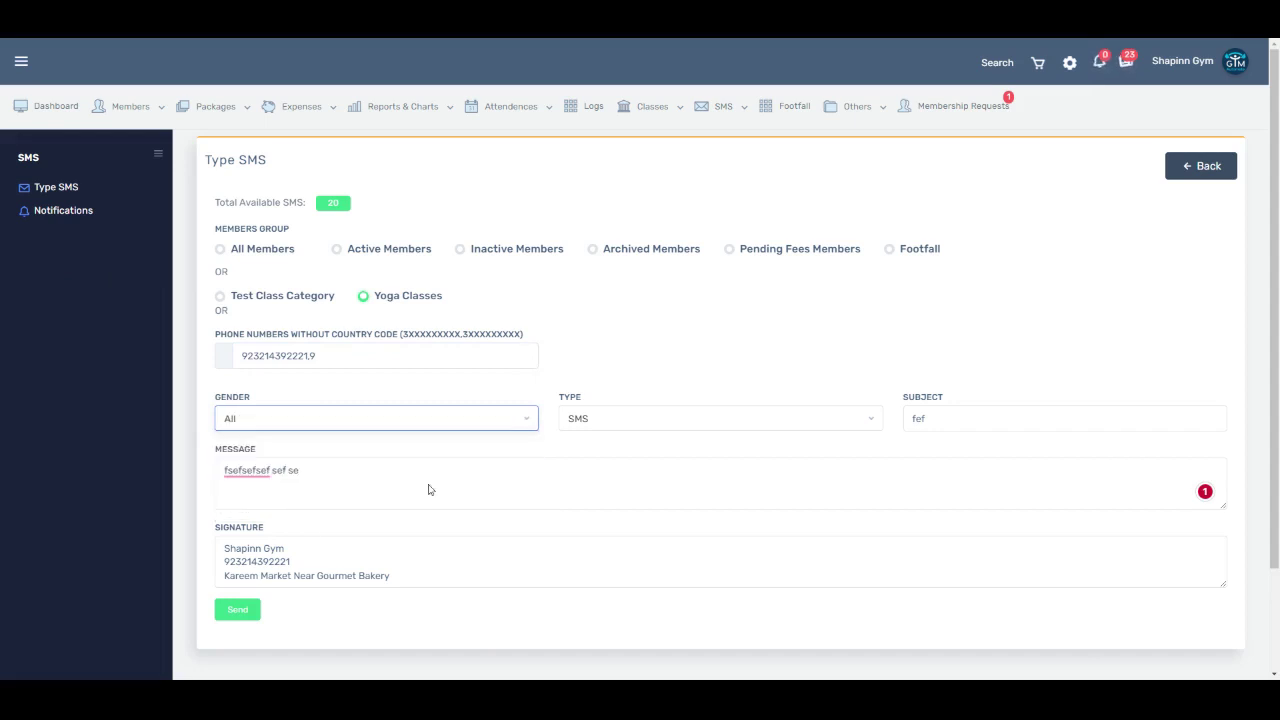
pyautogui.click(440, 421)
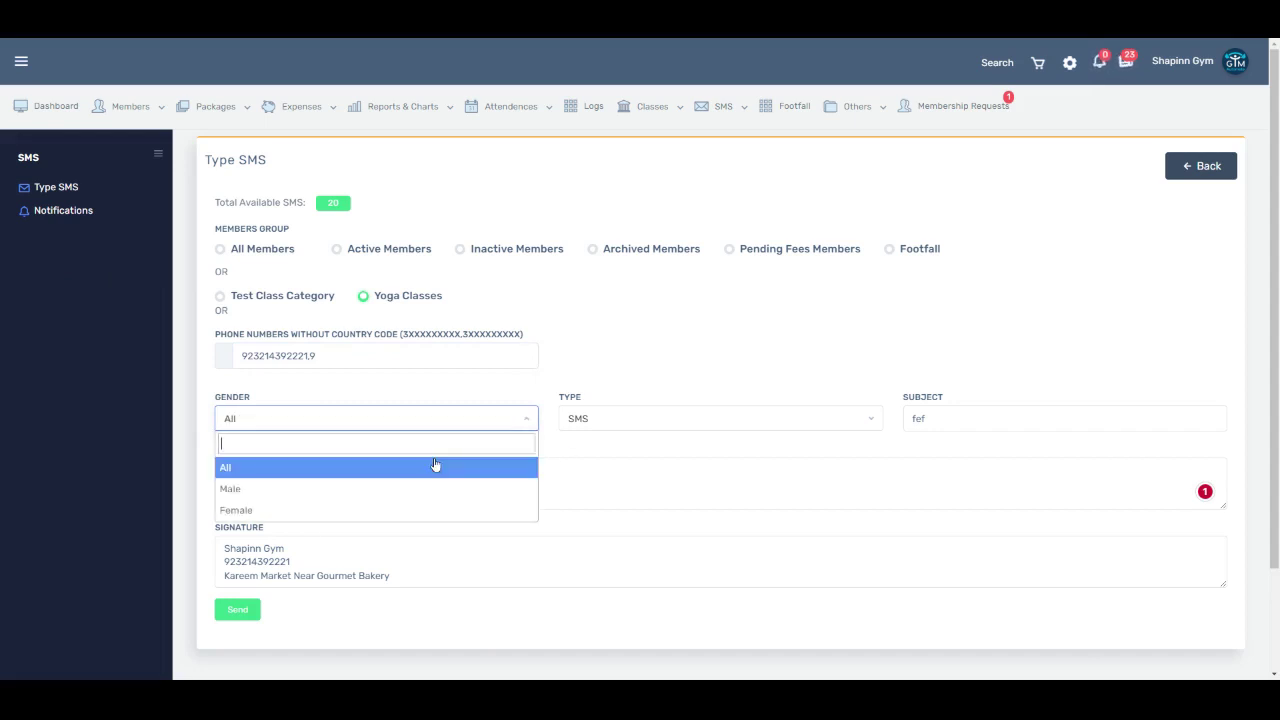
pyautogui.click(343, 293)
# Step: Target Active Members, trying Male and Female genders before leaving All
pyautogui.click(338, 250)
pyautogui.click(329, 420)
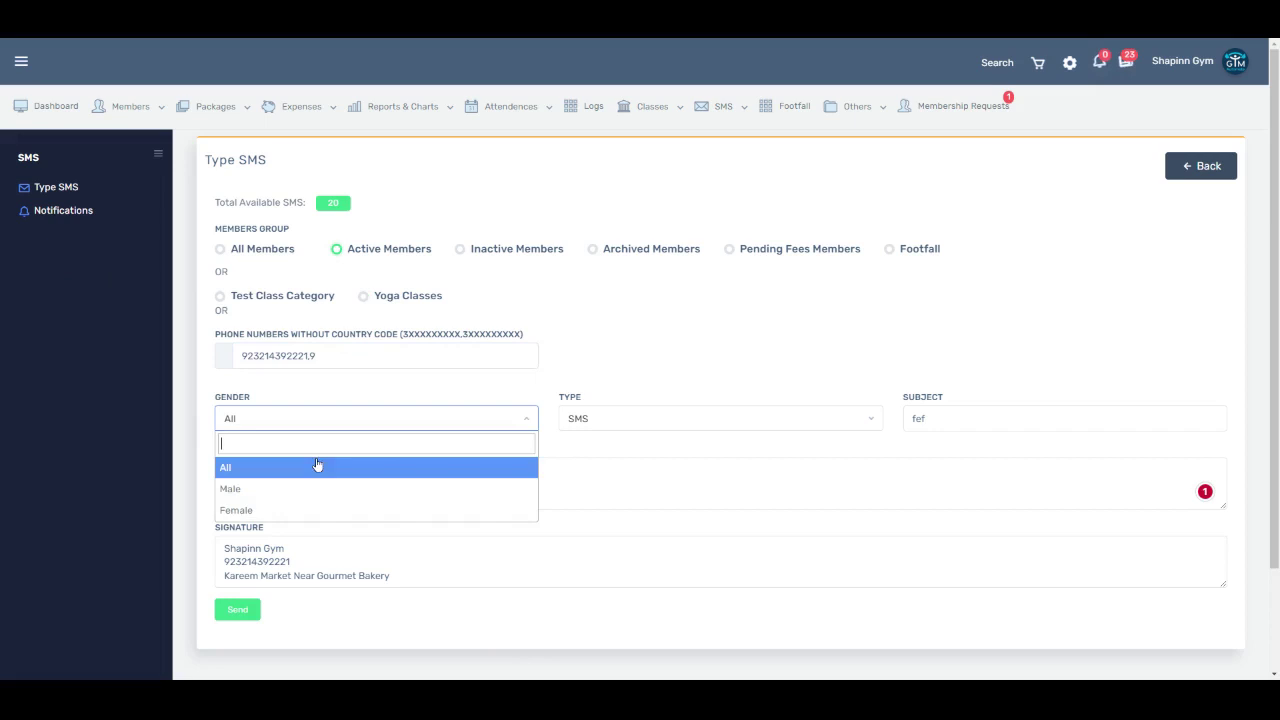
pyautogui.click(256, 491)
pyautogui.click(297, 421)
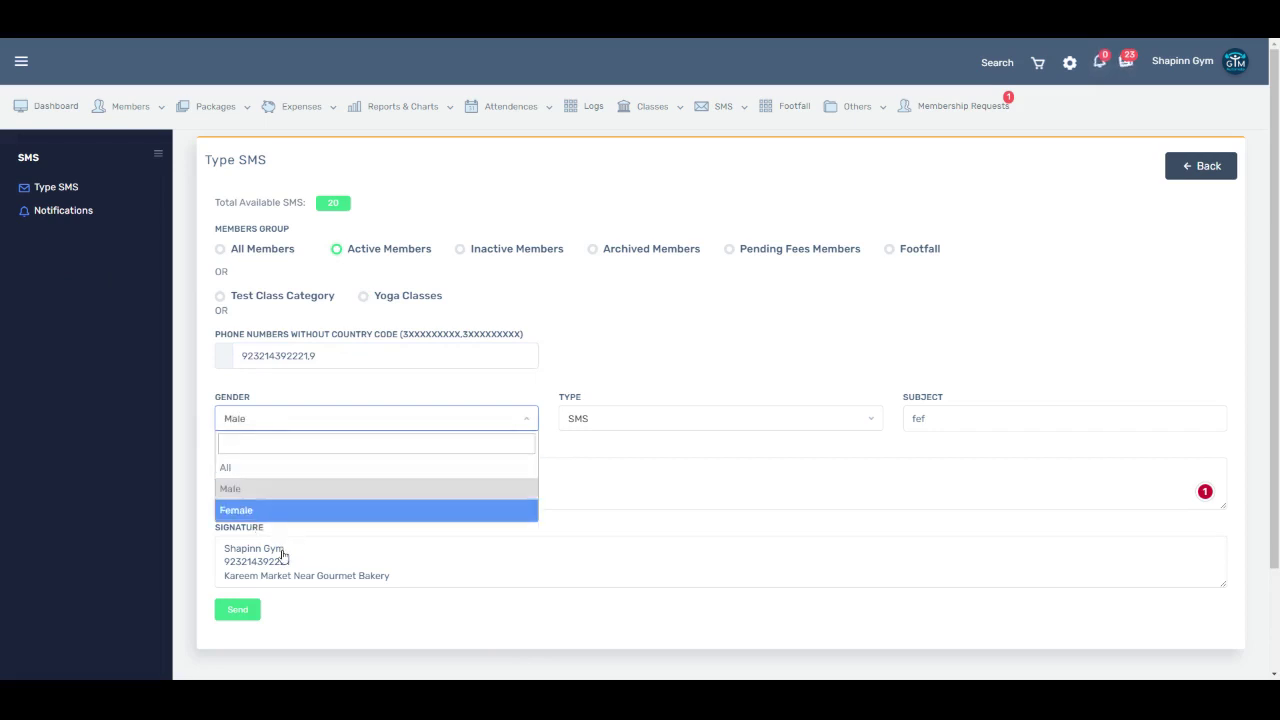
pyautogui.click(278, 510)
pyautogui.click(282, 419)
pyautogui.click(278, 512)
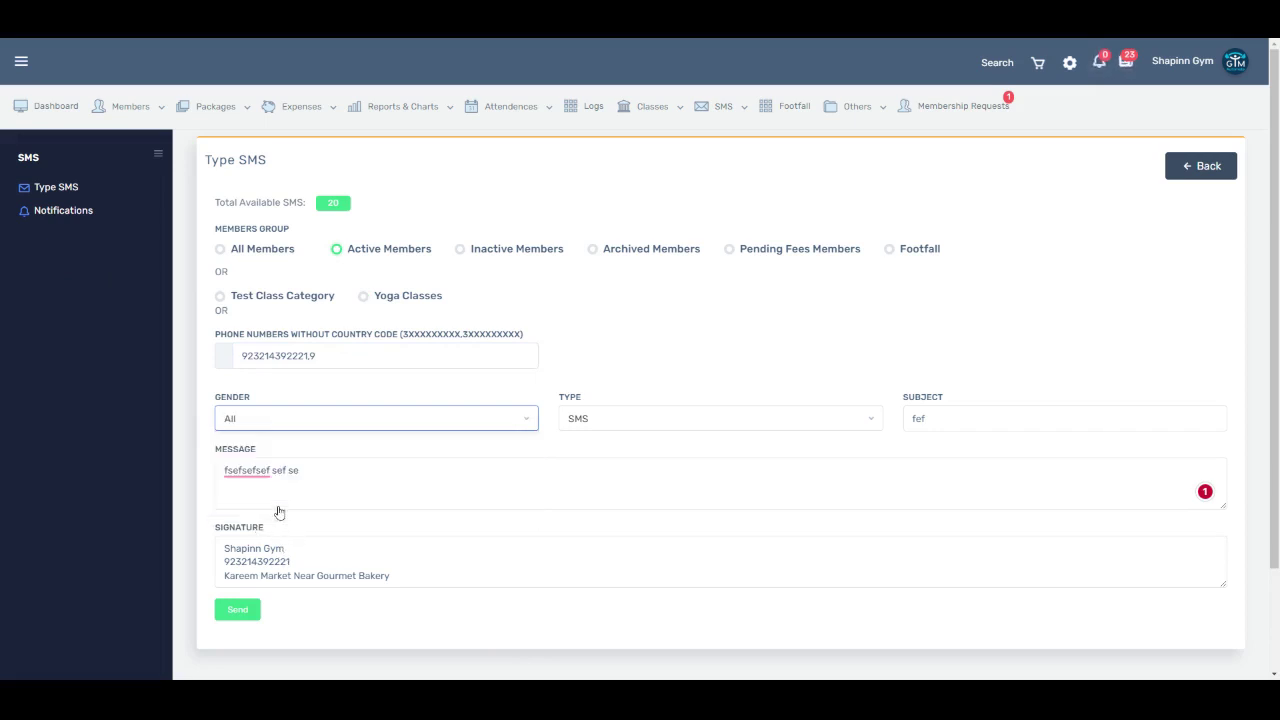
# Step: Set the message type to Notification
pyautogui.click(628, 420)
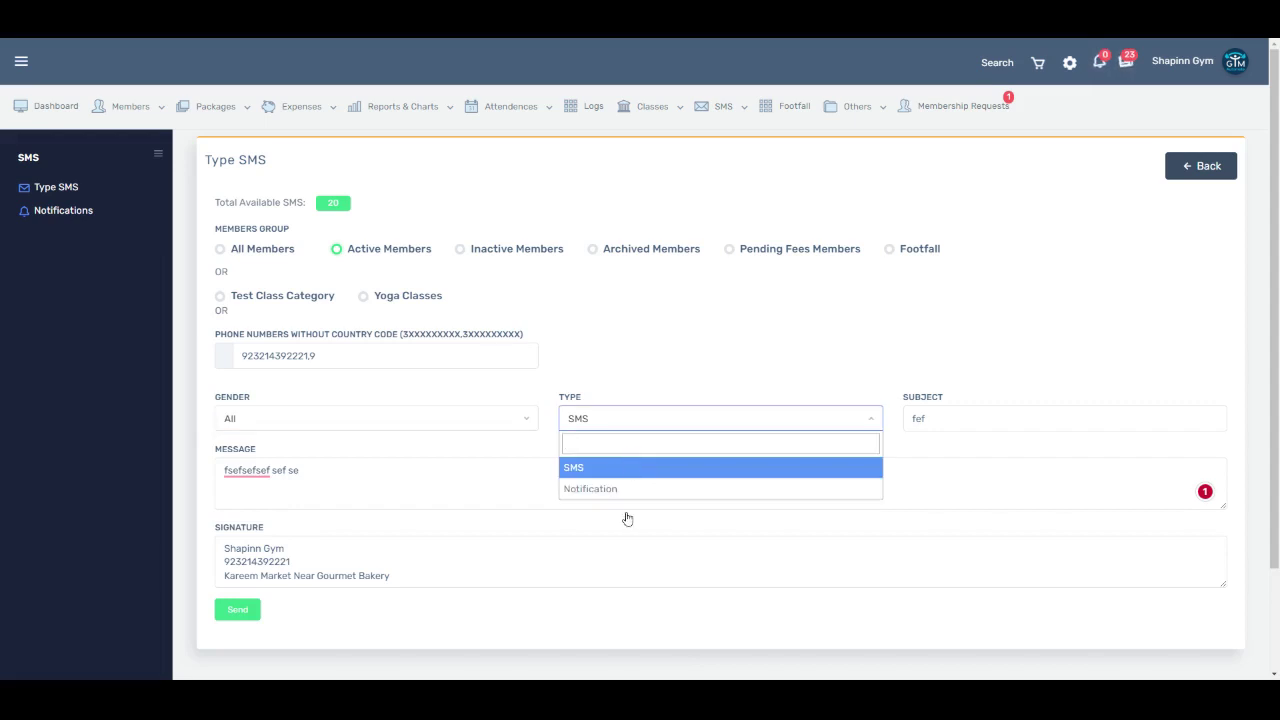
pyautogui.press('Down')
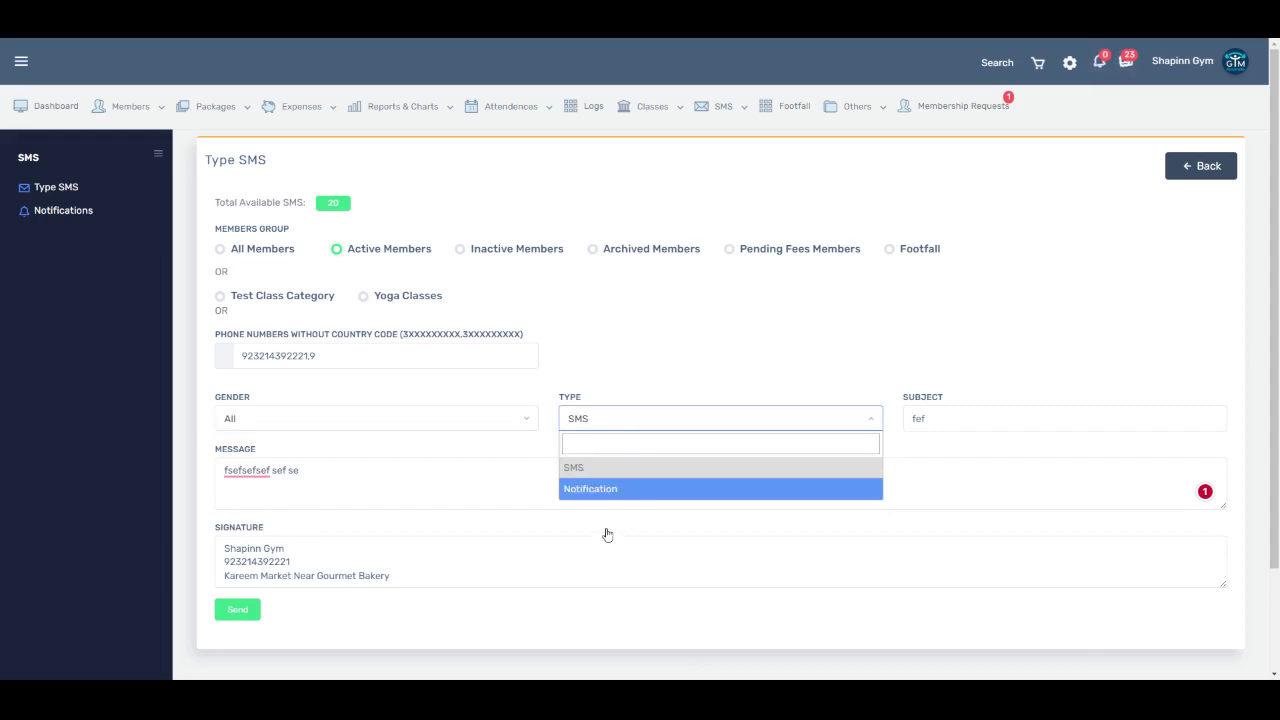
pyautogui.press('Return')
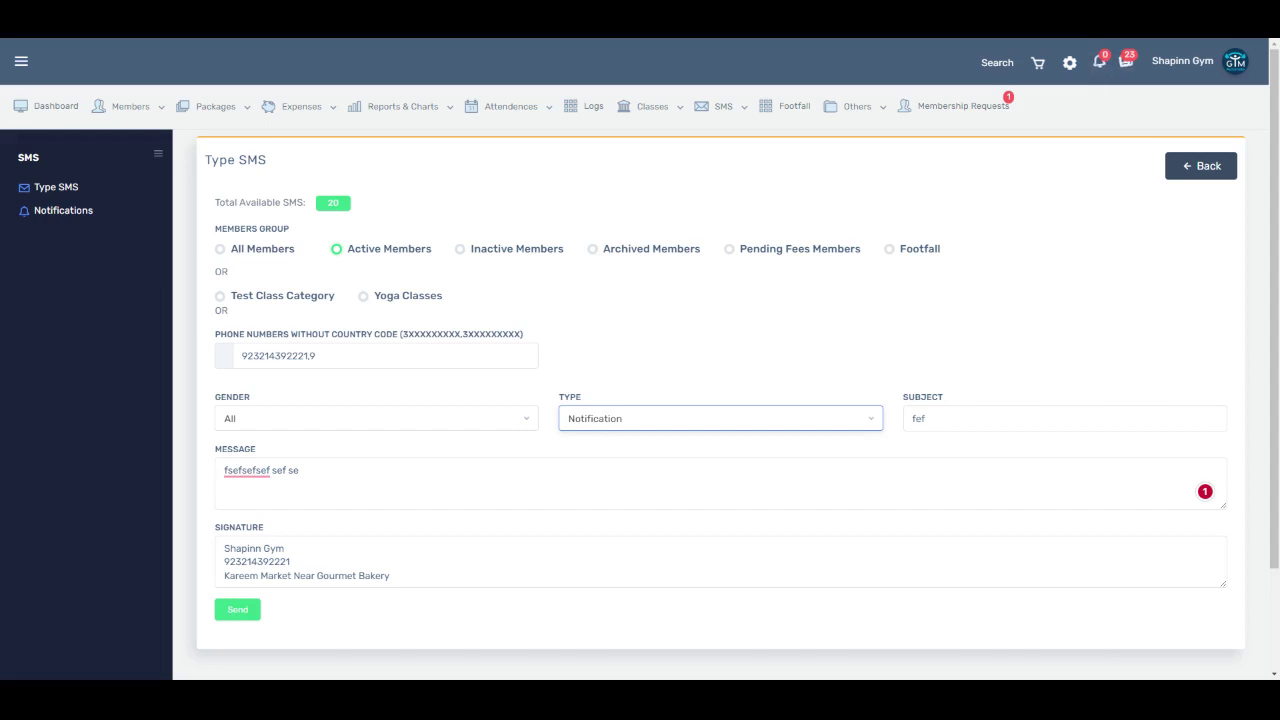
# Step: Switch the message type back to SMS
pyautogui.moveTo(720, 106)
pyautogui.click(708, 428)
pyautogui.click(687, 466)
# Step: Show the All Notifications list and scroll through the past messages
pyautogui.click(65, 256)
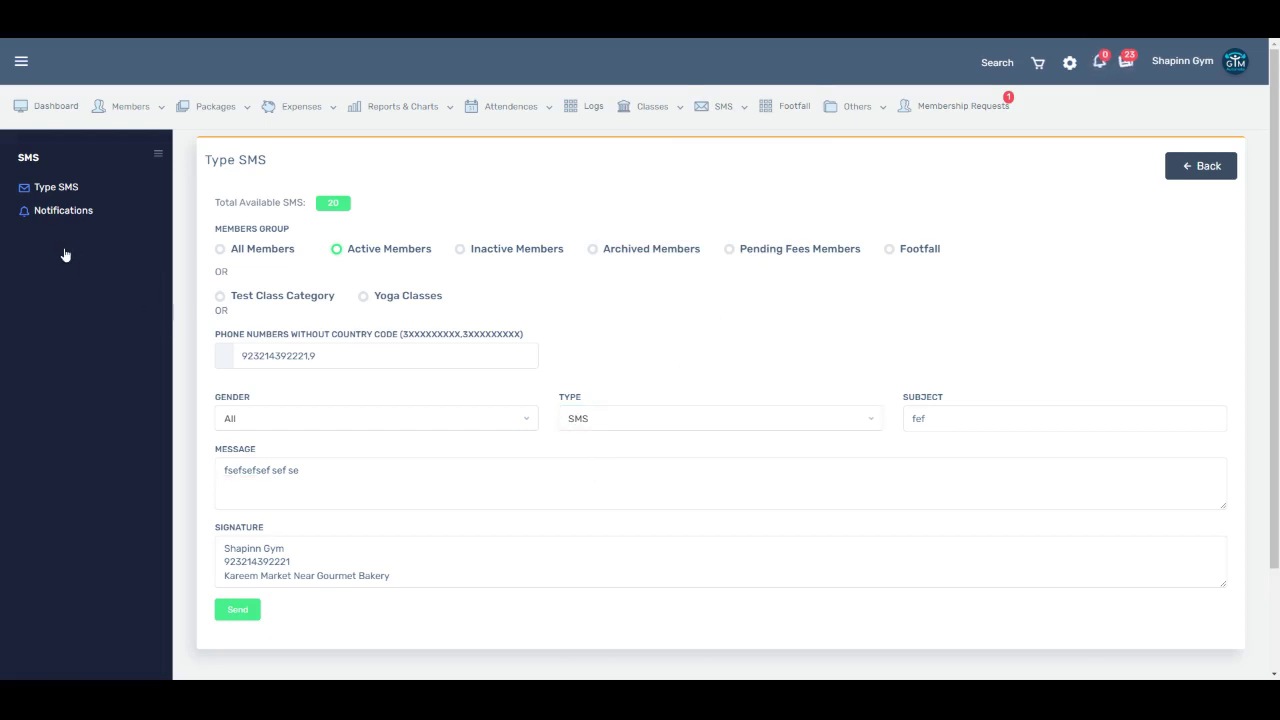
pyautogui.scroll(-5, 671, 386)
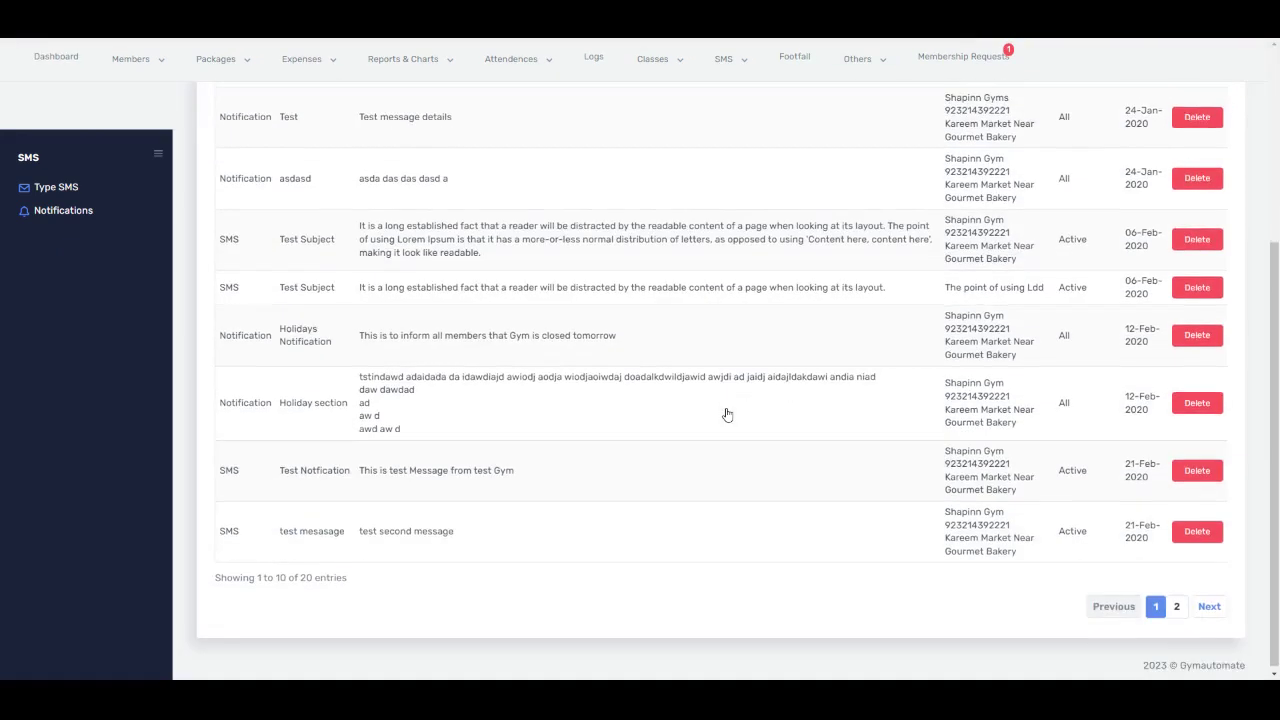
pyautogui.scroll(5, 727, 413)
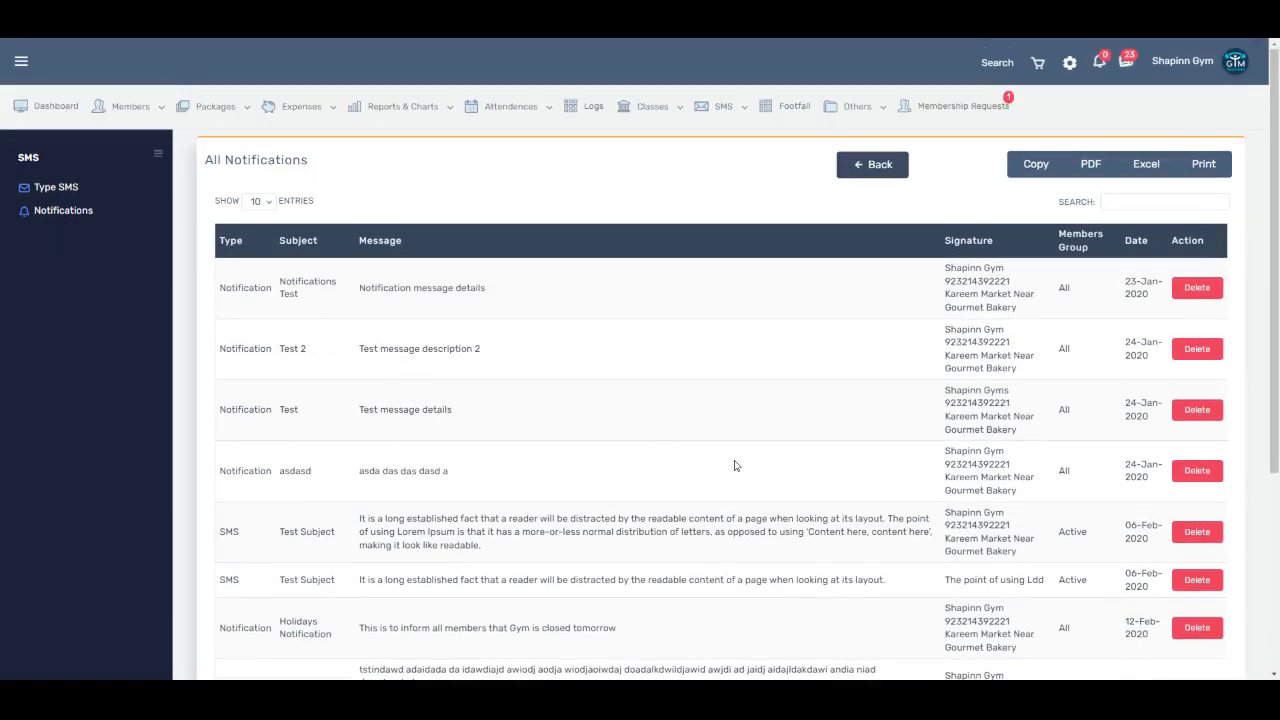